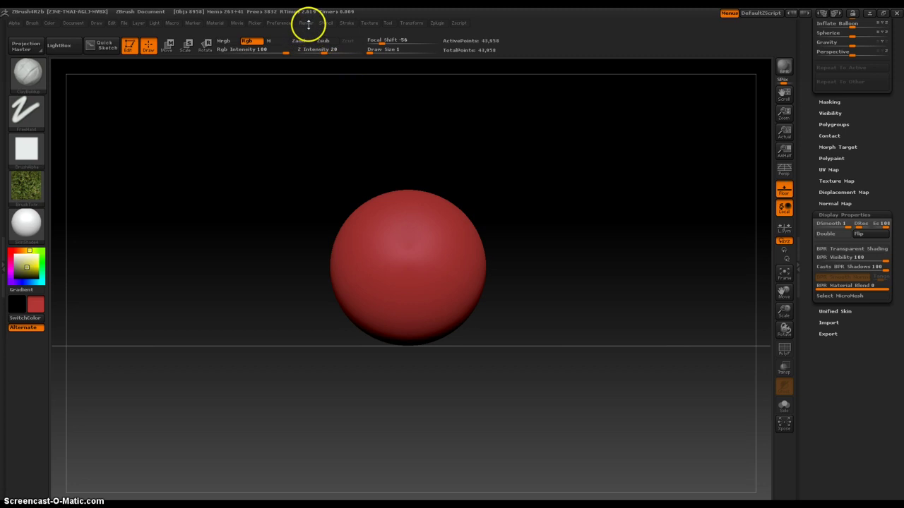
Run a BPR render of the red sphere from the Render menu
click(307, 23)
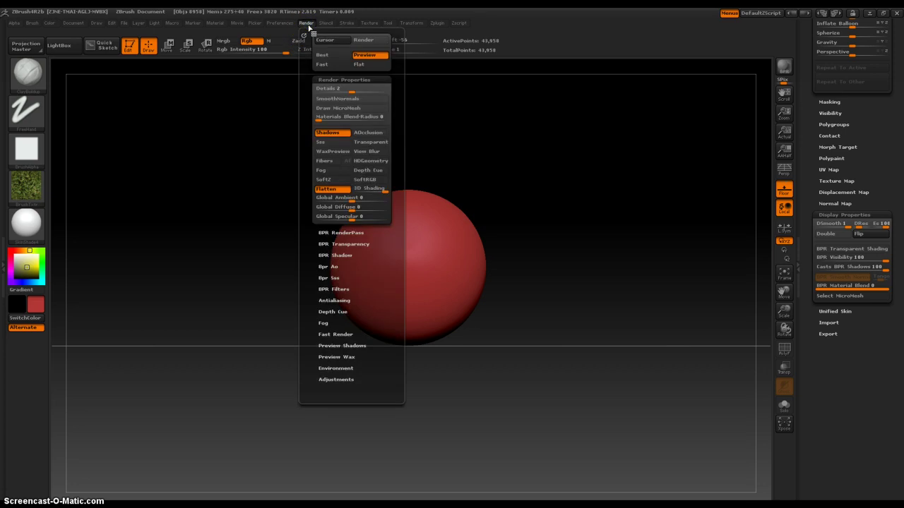
click(784, 67)
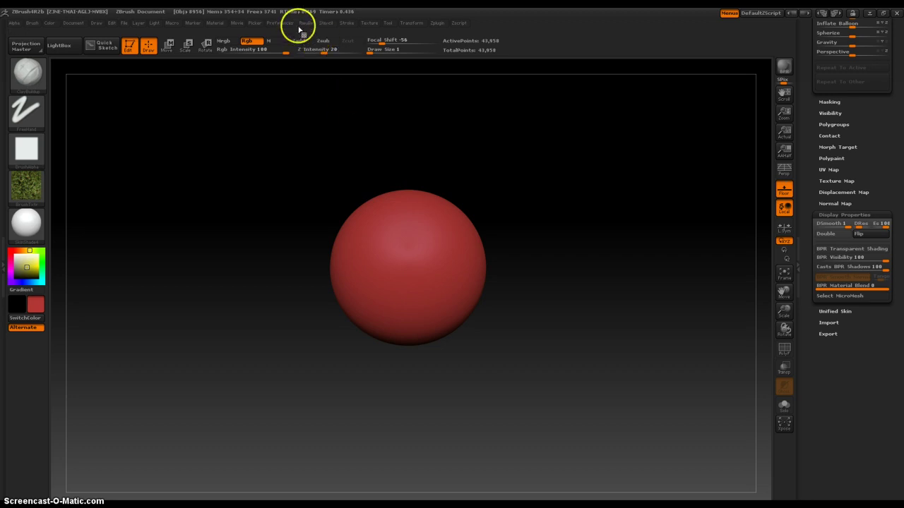
Choose a brush for pulling out long shapes from the brush palette
shift+drag(502, 312, 528, 264)
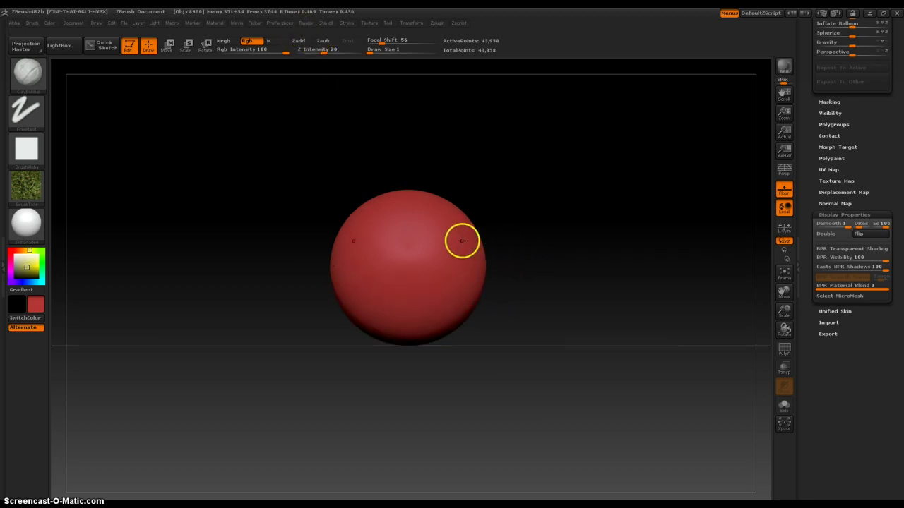
key(space)
click(438, 262)
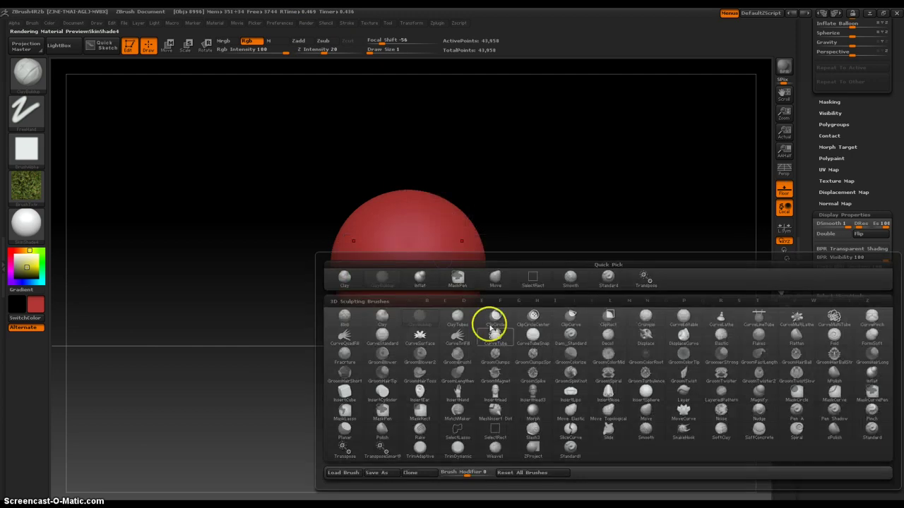
click(676, 431)
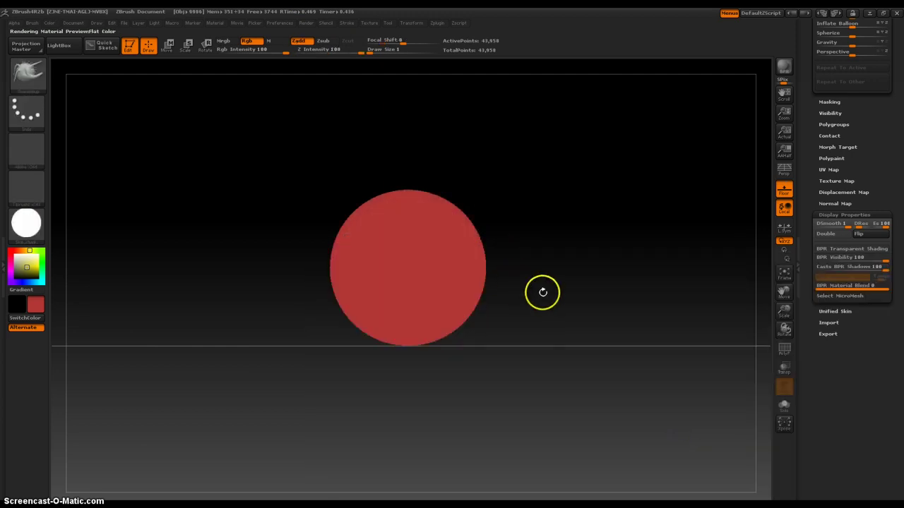
Apply BasicMaterial to the sphere, adjust its on-screen size, and hide a small mesh part
click(26, 223)
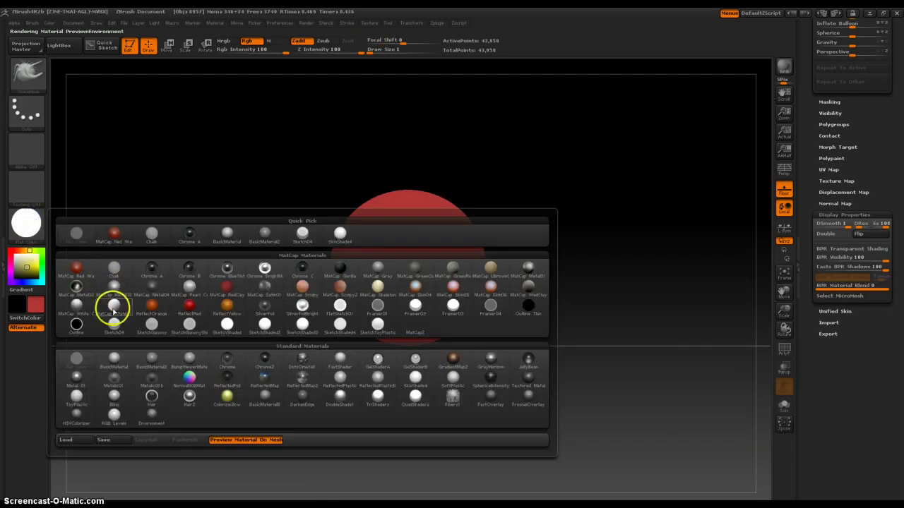
click(114, 360)
alt+drag(508, 306, 525, 260)
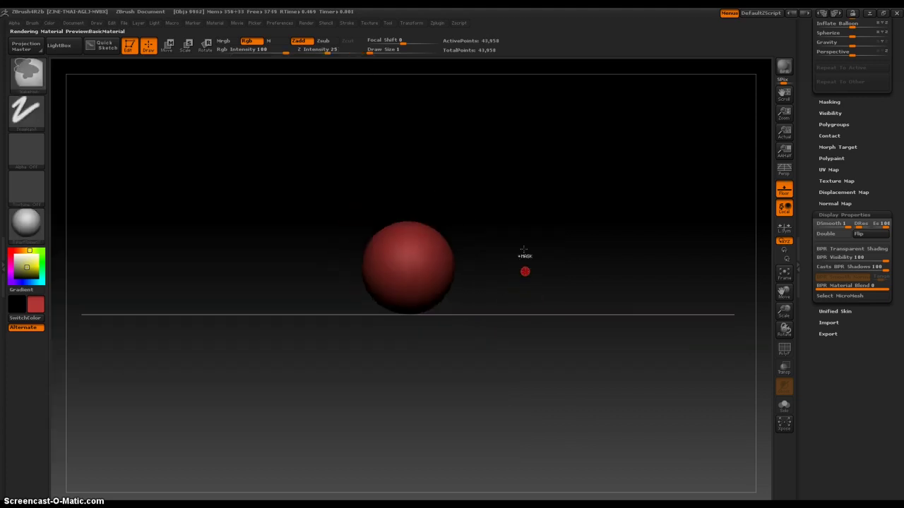
click(425, 246)
alt+drag(464, 223, 461, 276)
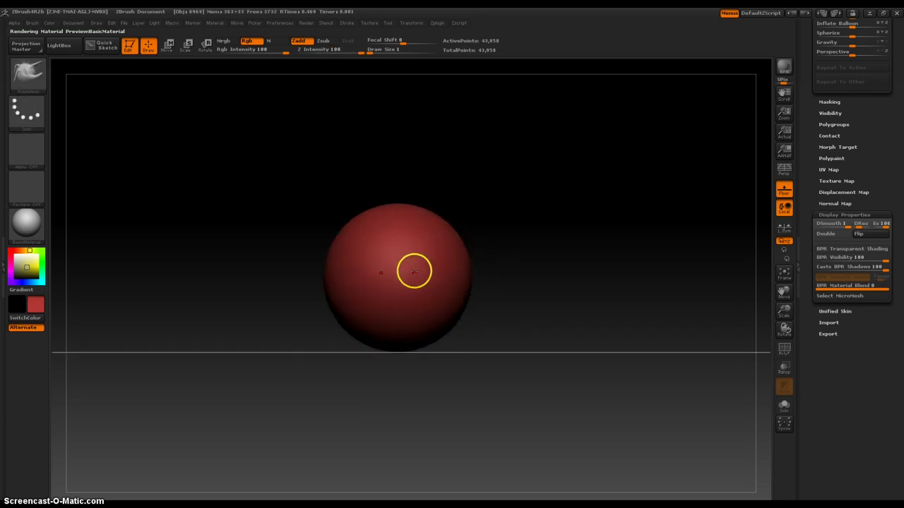
ctrl+shift+drag(494, 219, 506, 327)
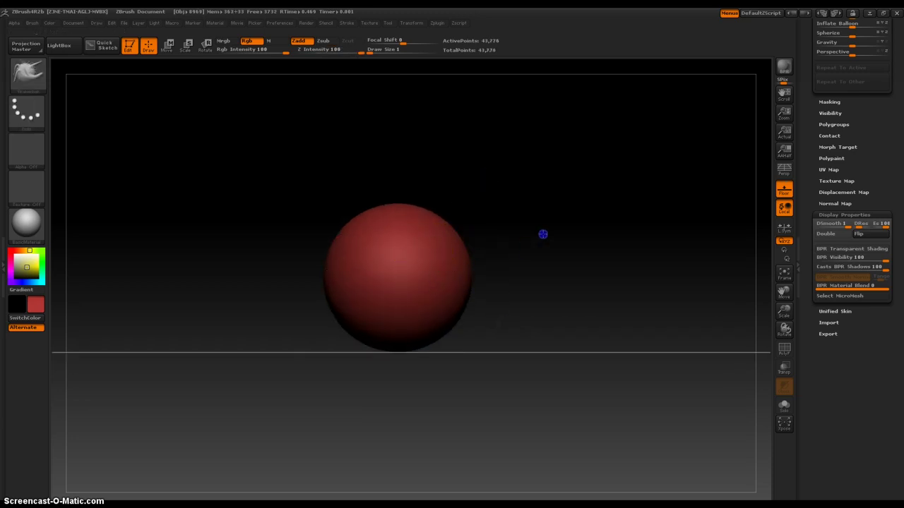
Unhide the mesh and select the Move brush at a much larger Draw Size
ctrl+shift+click(432, 252)
key(space)
click(481, 333)
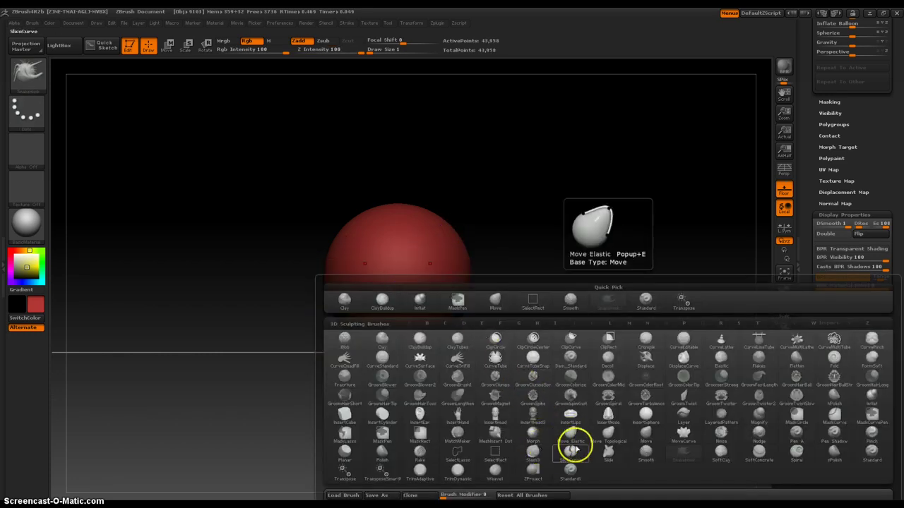
click(648, 436)
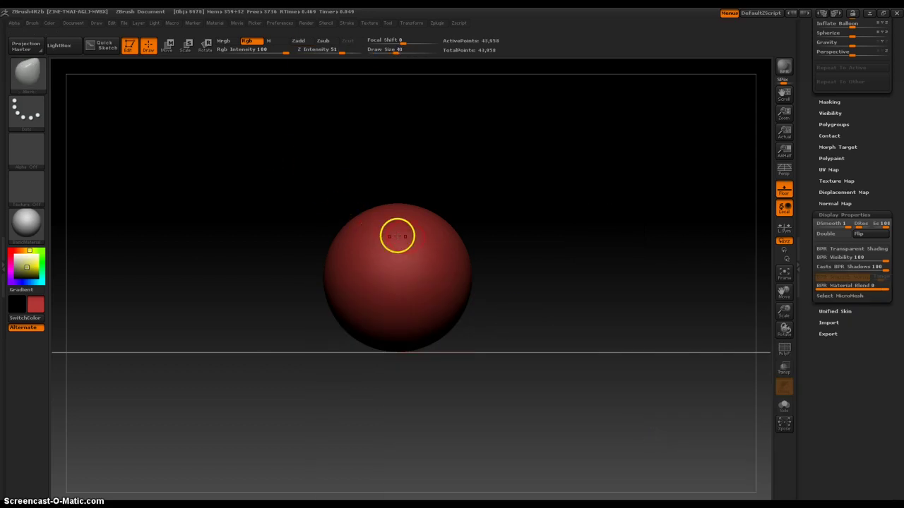
key(bracketright)
key(bracketright)
key(bracketright)
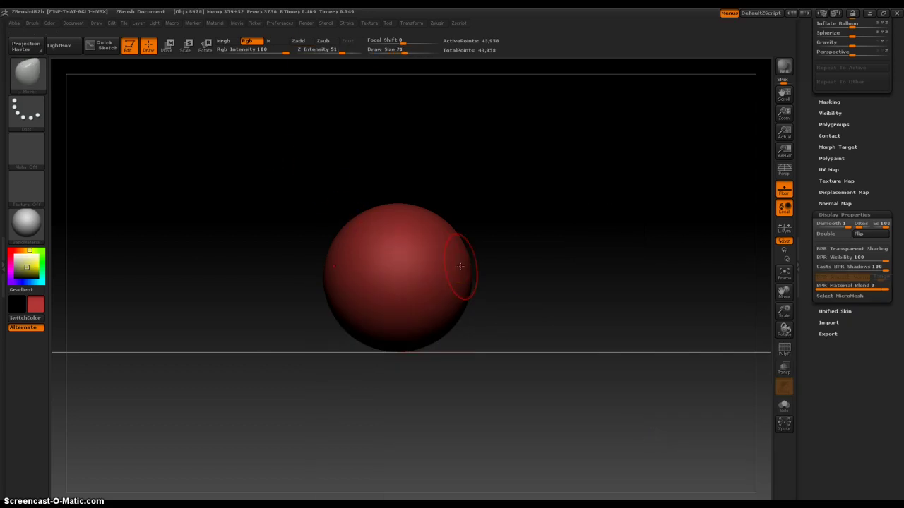
Switch to SnakeHook and pull two mirrored thin horns from the sphere's top
key(space)
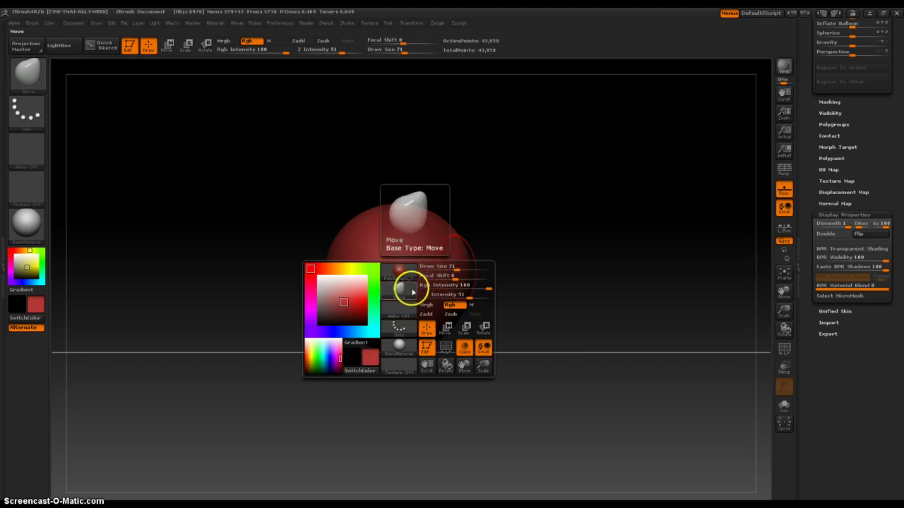
key(b)
click(669, 455)
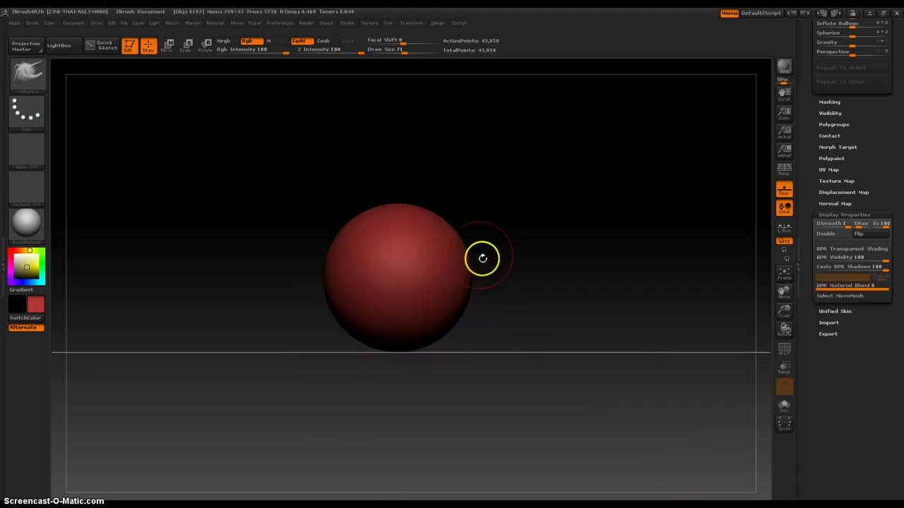
drag(447, 242, 673, 162)
alt+drag(527, 365, 546, 346)
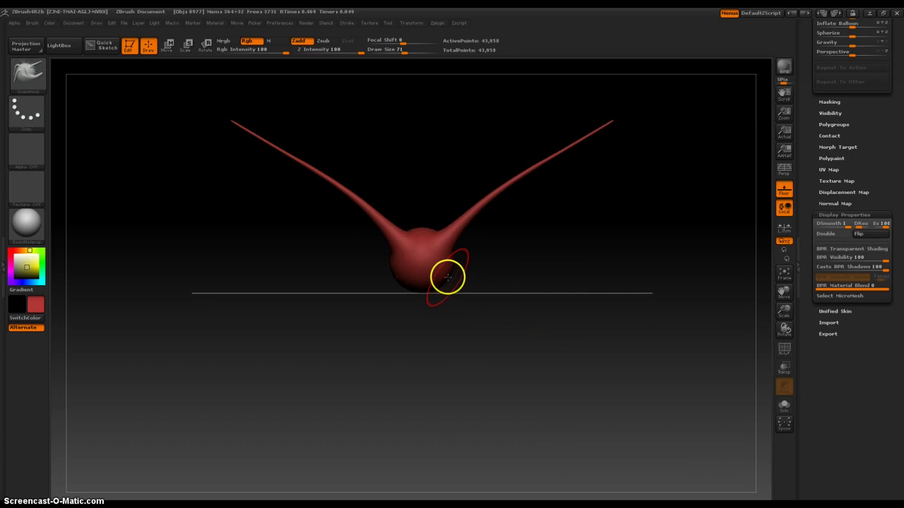
mouse_move(444, 276)
mouse_down()
mouse_move(610, 365)
mouse_move(492, 350)
mouse_move(480, 263)
mouse_up()
Pull two long mirrored legs downward with a smaller brush, then rotate the view
drag(419, 197, 508, 459)
mouse_move(509, 250)
mouse_down()
mouse_move(551, 164)
mouse_move(474, 148)
mouse_move(485, 206)
mouse_up()
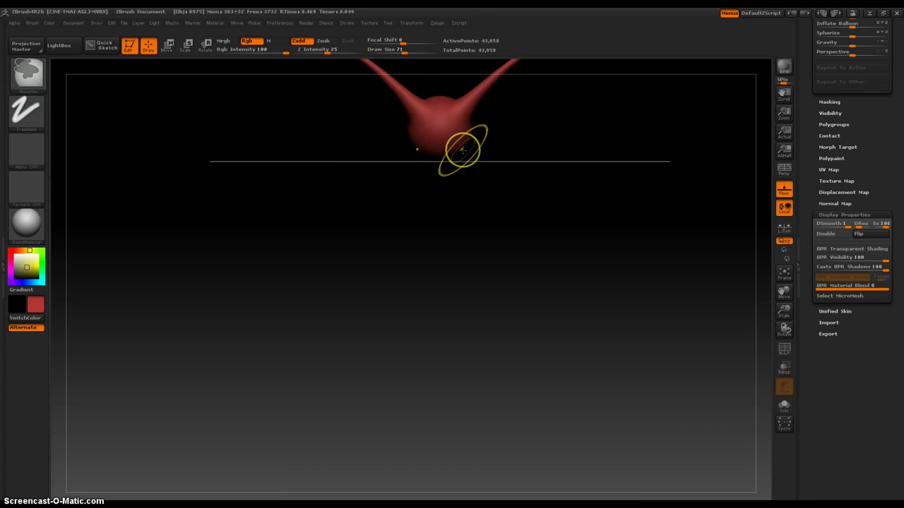
key(bracketleft)
key(bracketleft)
key(bracketleft)
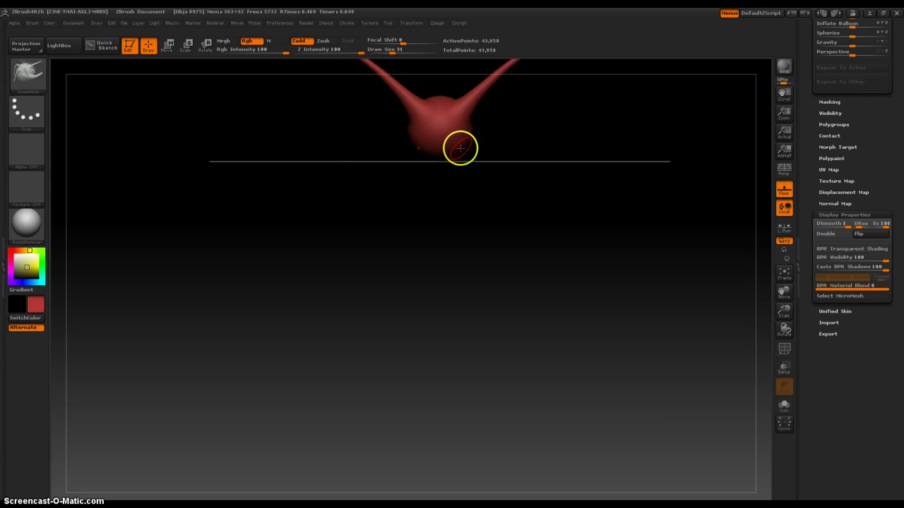
drag(460, 148, 625, 487)
mouse_move(605, 282)
mouse_down()
mouse_move(605, 357)
mouse_move(581, 311)
mouse_move(594, 316)
mouse_up()
mouse_move(615, 280)
mouse_down()
mouse_move(607, 319)
mouse_move(541, 313)
mouse_up()
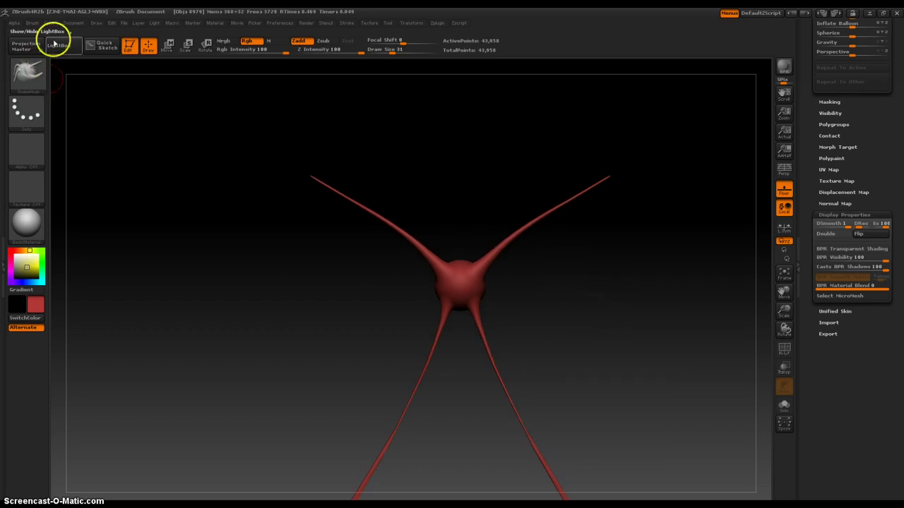
Select the Inflat brush from the brush list
click(73, 23)
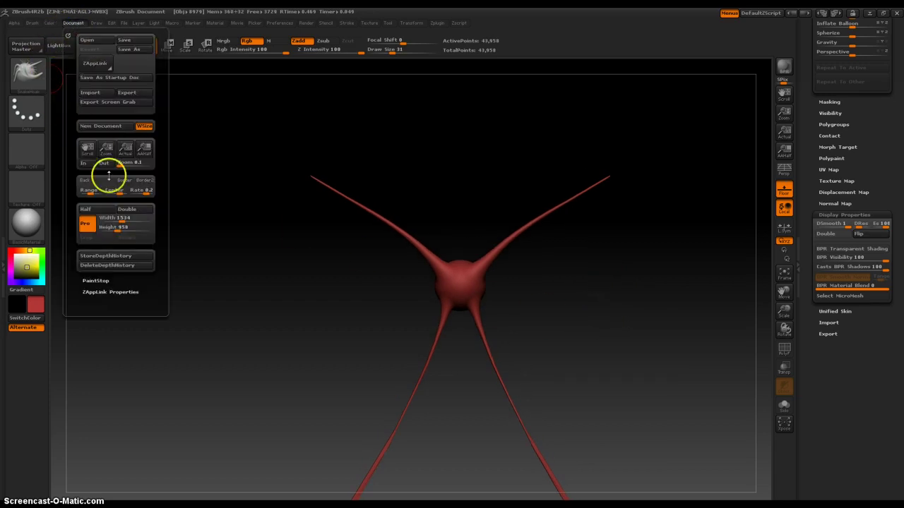
key(space)
click(296, 222)
key(space)
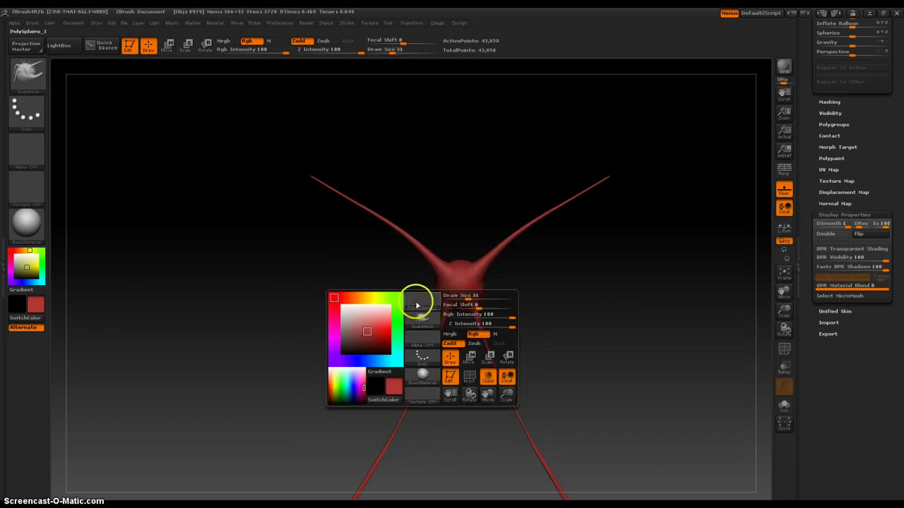
click(432, 322)
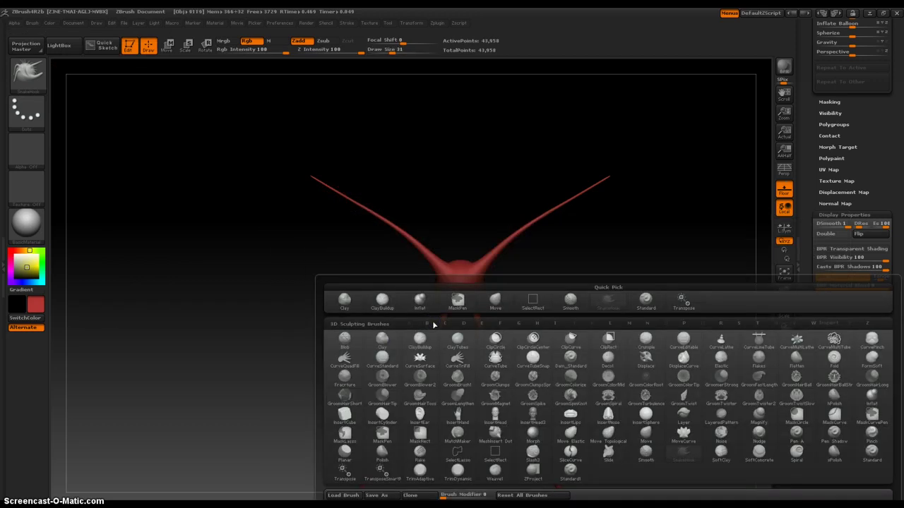
key(i)
key(n)
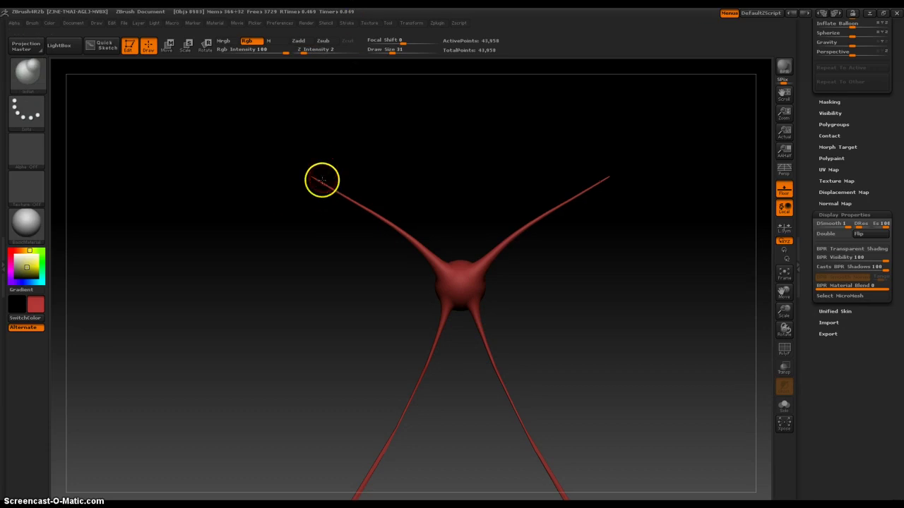
Zoom in on the horns and set the brush to Zadd, no Rgb, Z Intensity 13
mouse_move(304, 202)
alt+mouse_down()
mouse_move(284, 232)
mouse_move(309, 327)
mouse_move(404, 324)
alt+mouse_up()
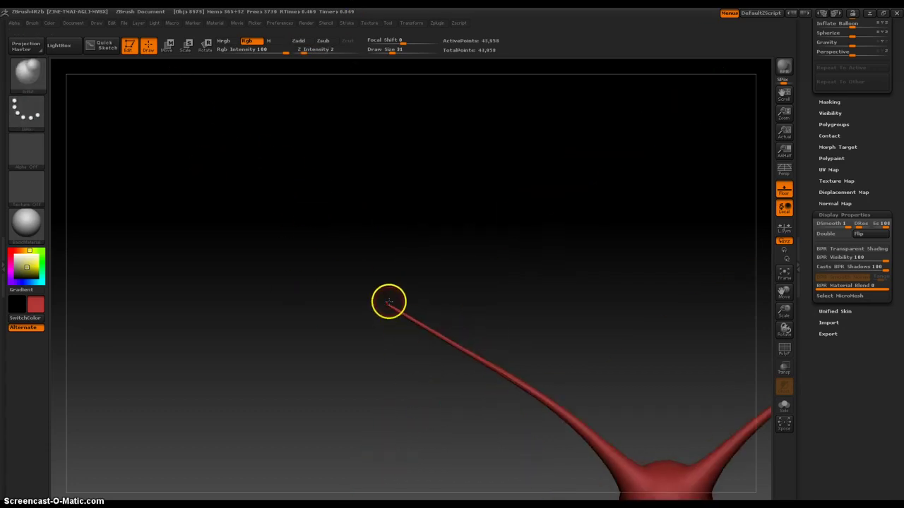
right_click(311, 176)
click(291, 40)
click(248, 46)
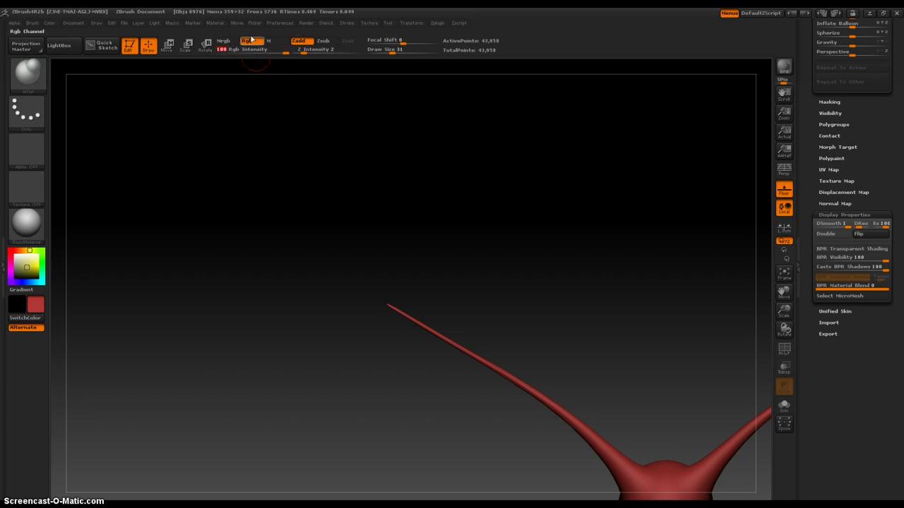
click(247, 40)
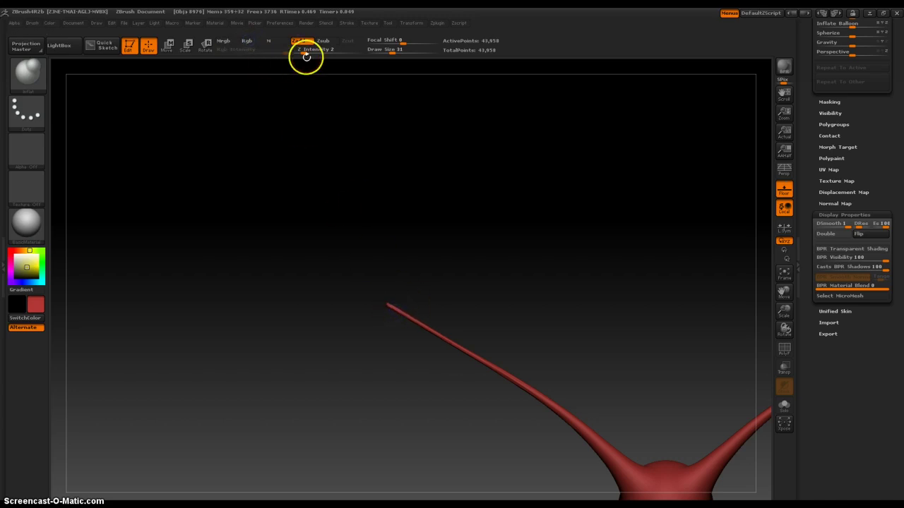
drag(302, 50, 329, 51)
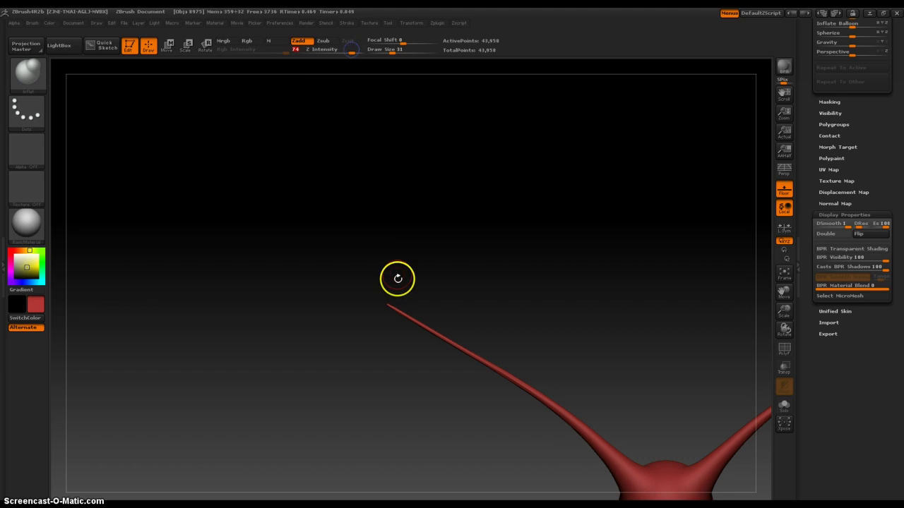
Inflate the strand's tip into a bulb, toggling to Standard and back to Inflat
drag(389, 306, 389, 301)
key(b)
key(d)
key(a)
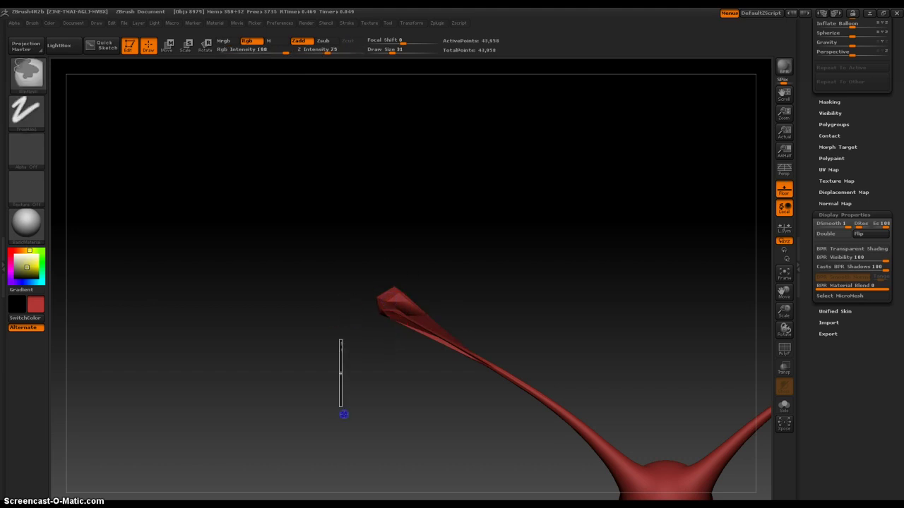
key(b)
key(i)
key(n)
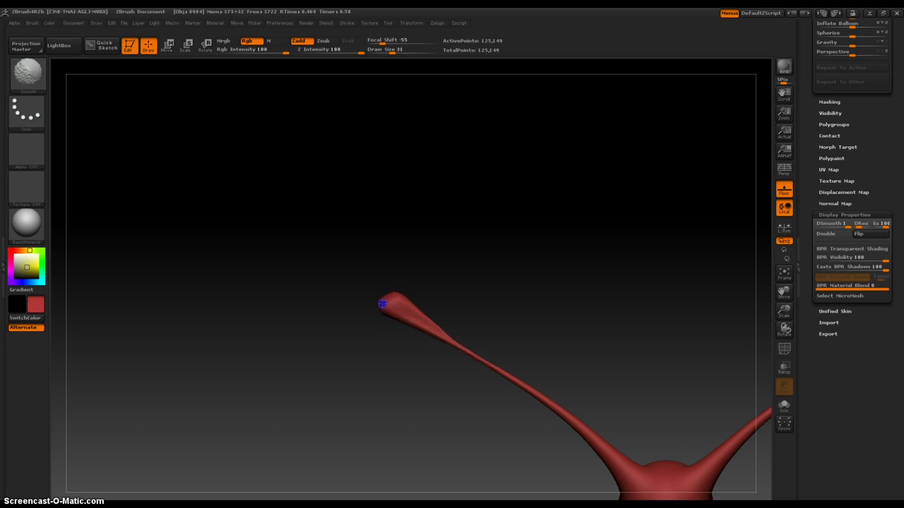
Pull three SnakeHook spikes from the bulb, DynaMesh the junctions, and orbit to a symmetric view
key(space)
key(b)
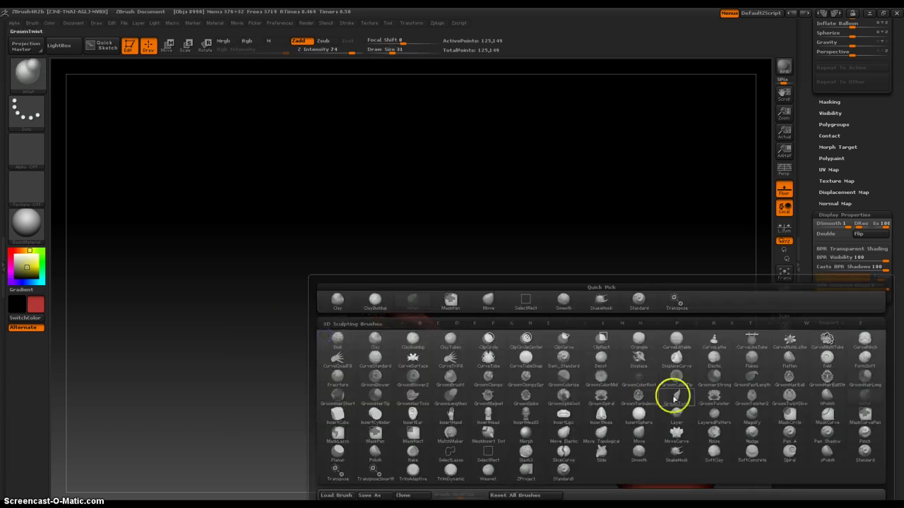
click(675, 453)
mouse_move(409, 289)
mouse_down()
mouse_move(395, 294)
mouse_move(454, 181)
mouse_up()
drag(380, 295, 302, 240)
drag(379, 306, 253, 346)
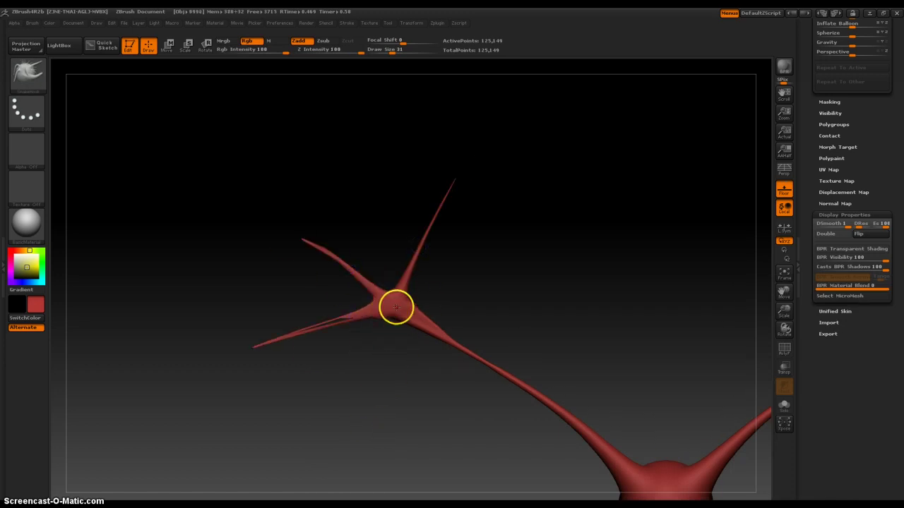
ctrl+drag(384, 388, 360, 484)
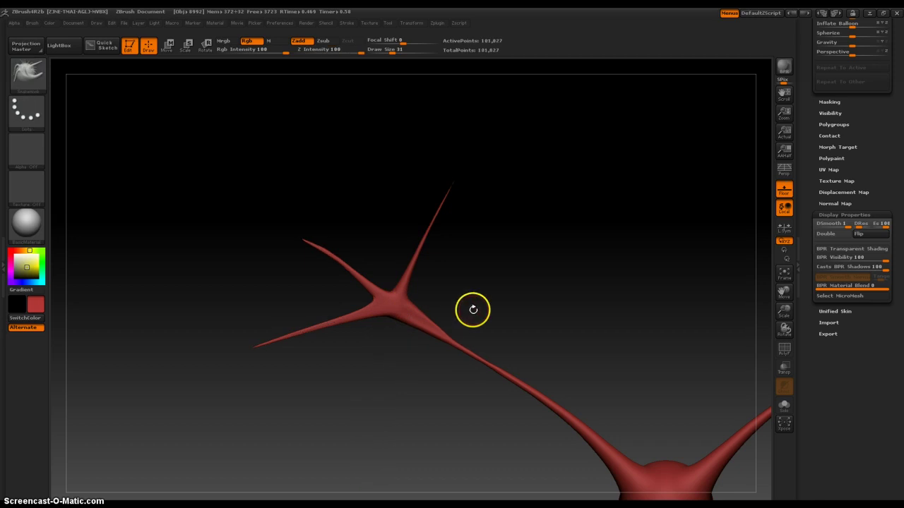
mouse_move(488, 317)
mouse_down()
mouse_move(533, 171)
mouse_move(645, 296)
mouse_move(619, 285)
mouse_move(598, 311)
mouse_move(576, 317)
mouse_move(552, 339)
mouse_move(551, 369)
mouse_move(535, 334)
mouse_up()
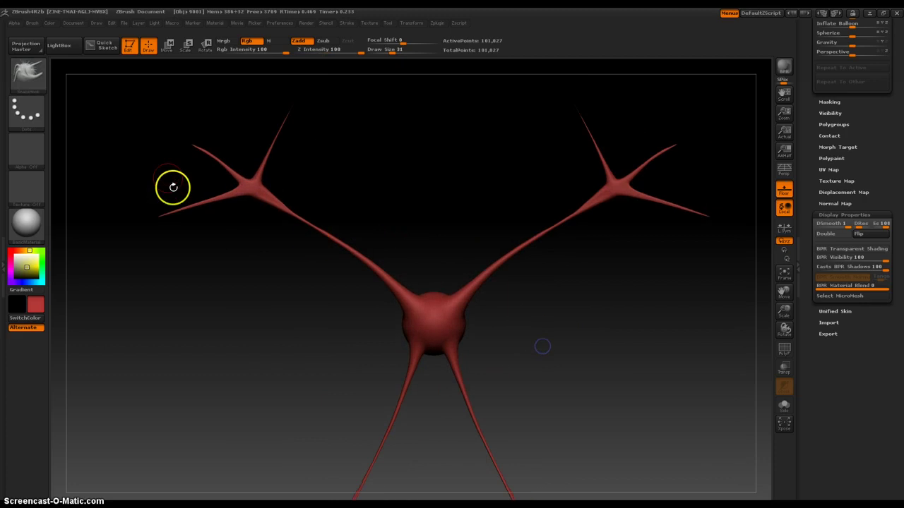
Drag from the Document Back swatch to turn the background into a blue gradient
click(49, 23)
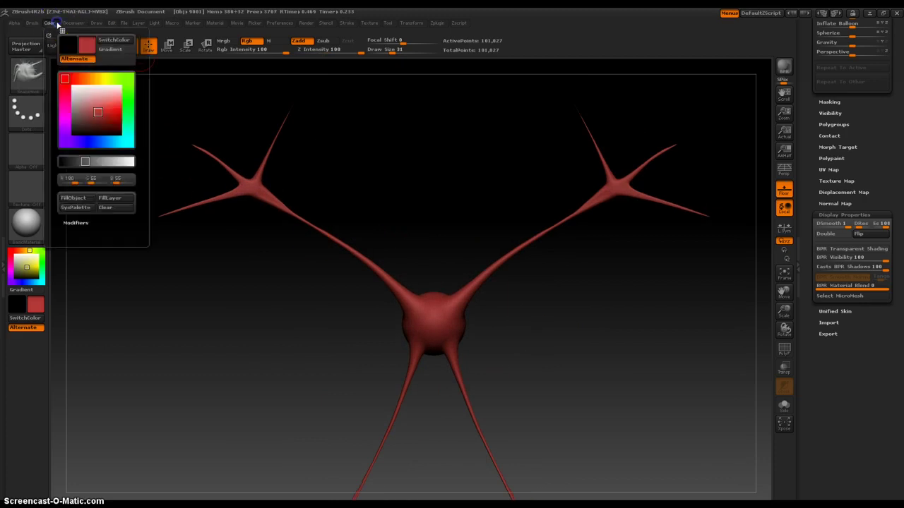
click(66, 23)
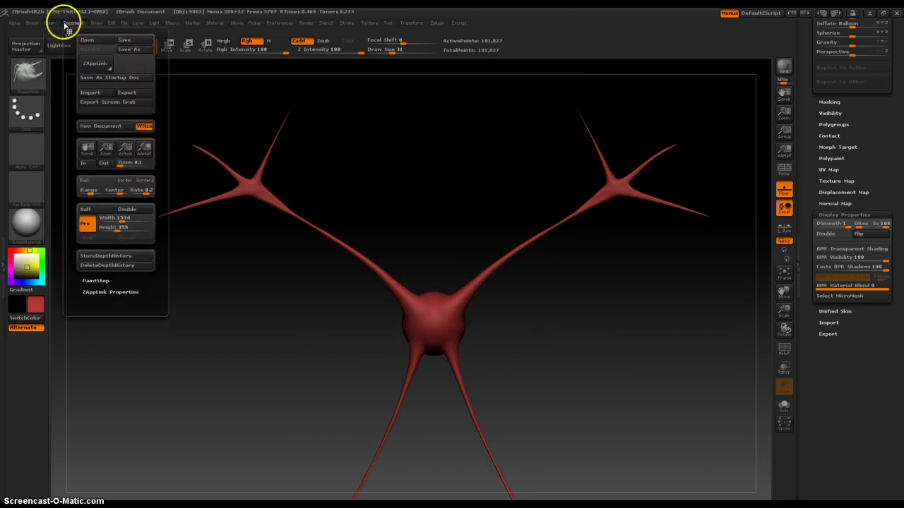
click(92, 185)
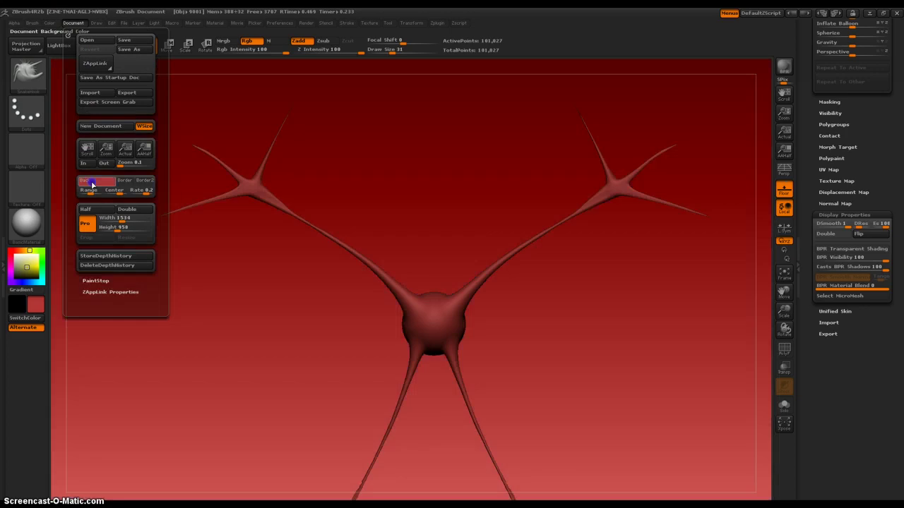
mouse_move(91, 185)
mouse_down()
mouse_move(30, 268)
mouse_move(22, 255)
mouse_up()
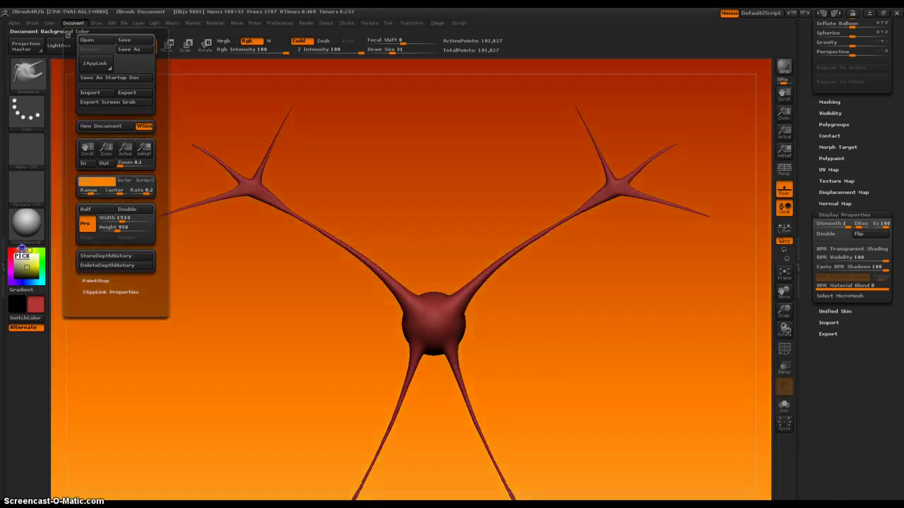
drag(23, 260, 33, 282)
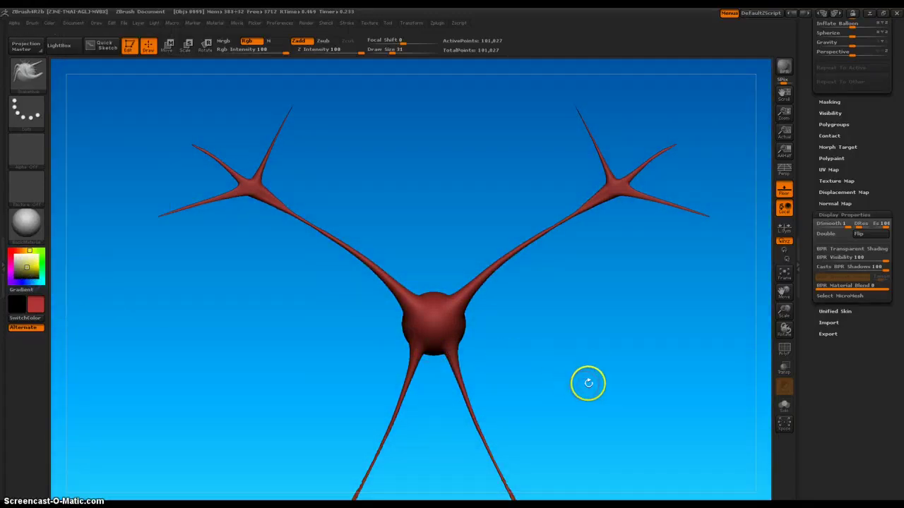
Close the Document menu and BPR-render the branching sculpt over the blue gradient
mouse_move(585, 381)
mouse_down()
mouse_move(595, 323)
mouse_move(587, 331)
mouse_up()
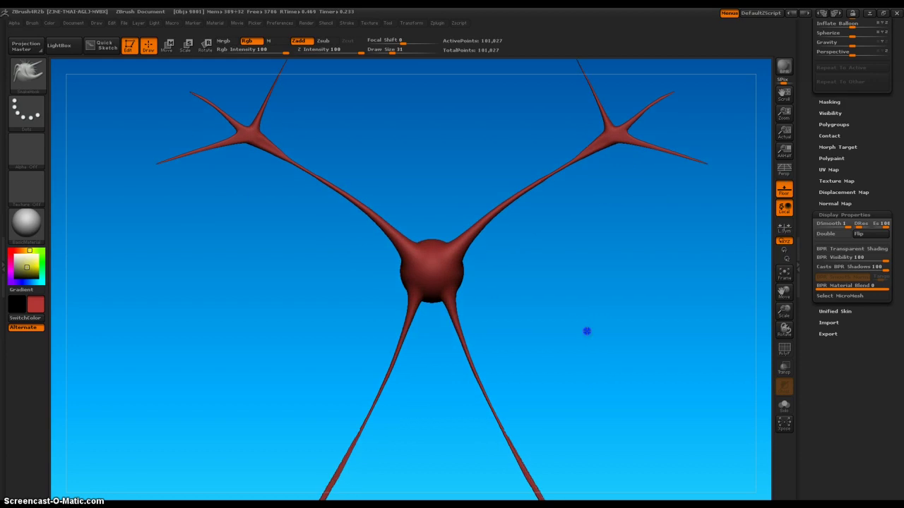
click(783, 67)
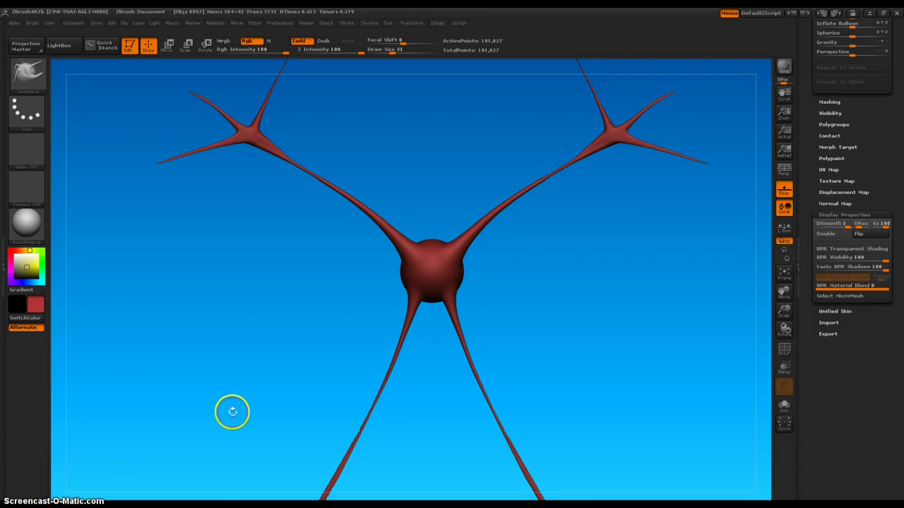
Switch to Photoshop, create a Clipboard-preset 5760 x 1080 document, and paste the screenshot
key(alt+Tab)
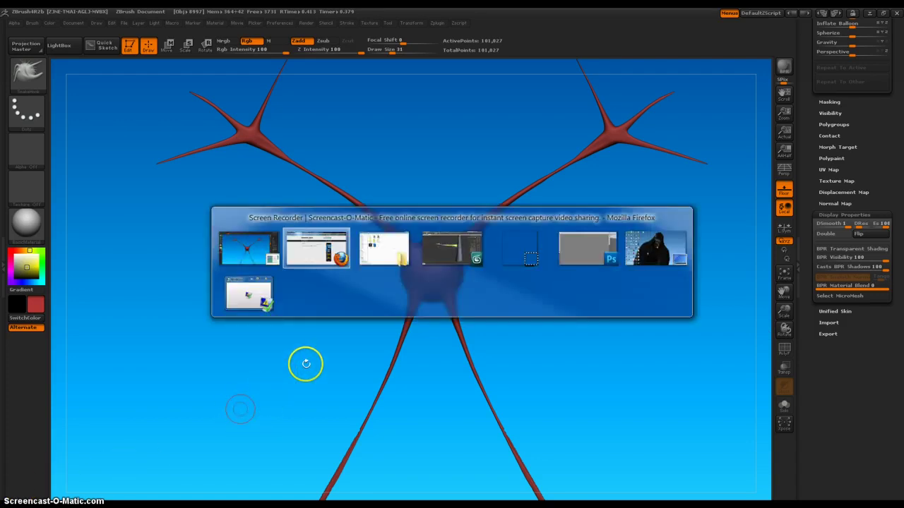
key(alt+Tab)
key(alt+Tab)
key(alt+Tab)
key(alt+Tab)
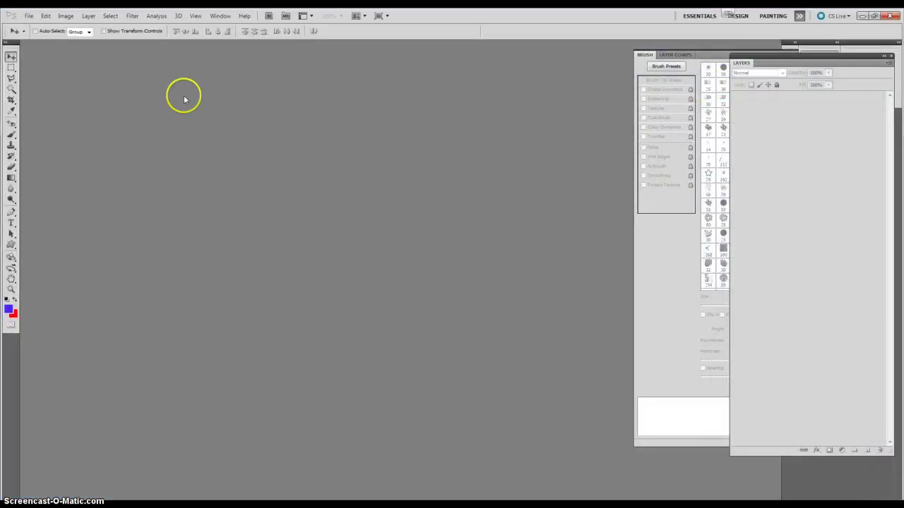
click(27, 16)
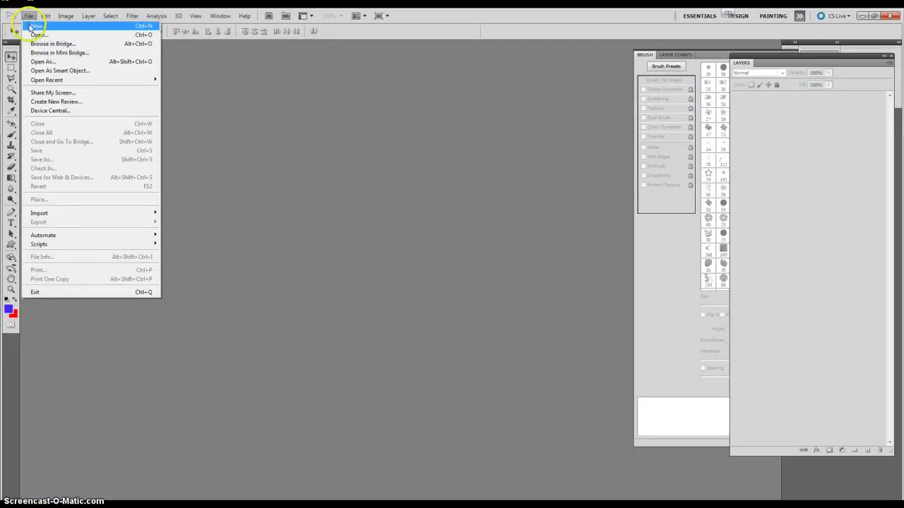
click(32, 25)
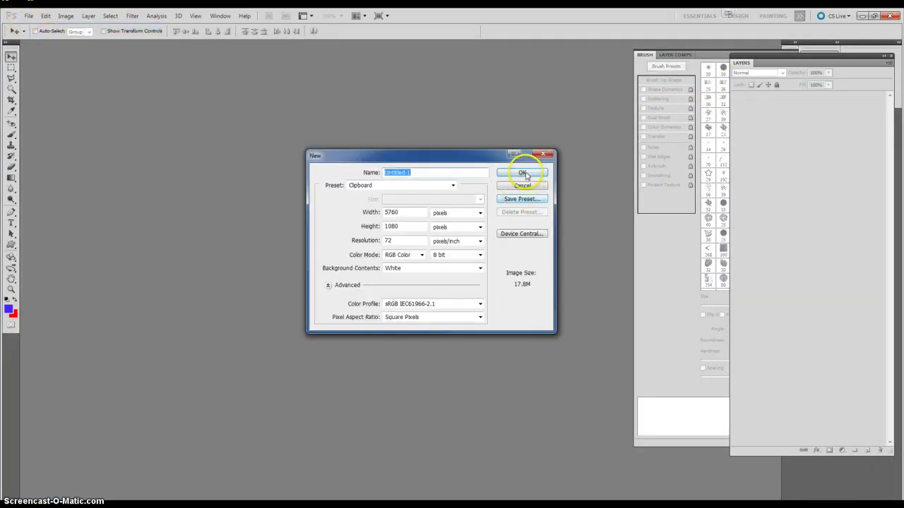
click(522, 173)
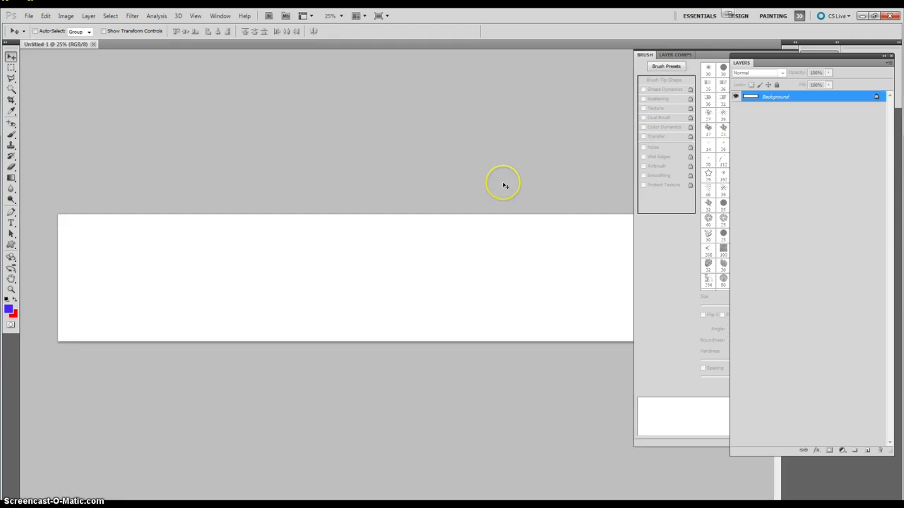
key(ctrl+v)
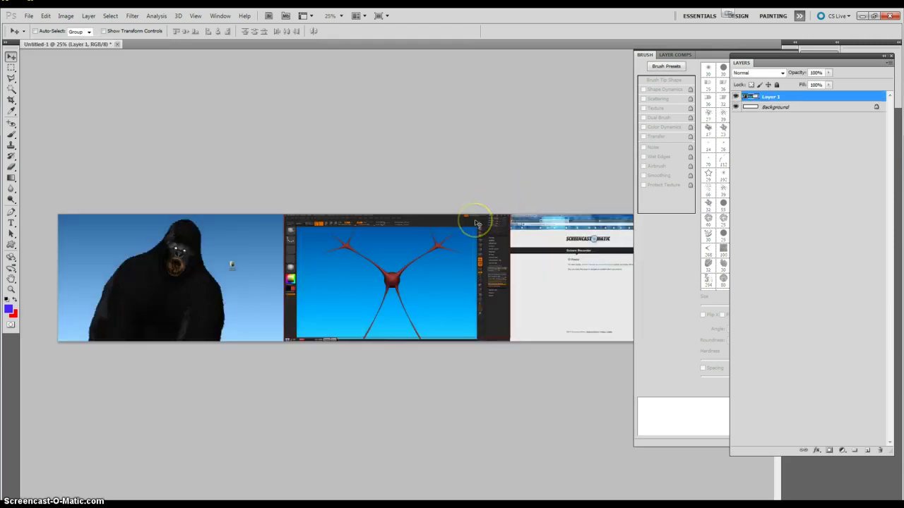
Zoom the pasted screenshot and collapse the brush settings and Layers panel
alt+scroll(329, 268, up, 2)
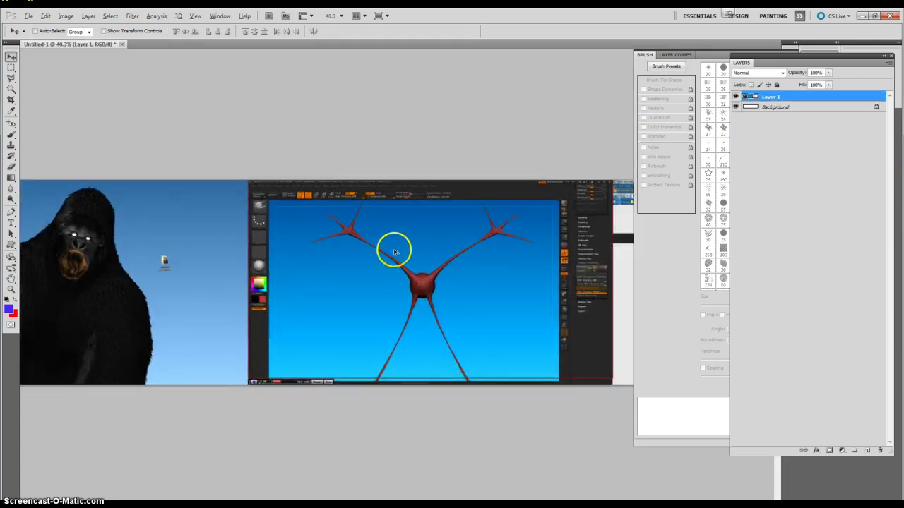
alt+scroll(459, 264, up, 1)
alt+scroll(459, 262, up, 1)
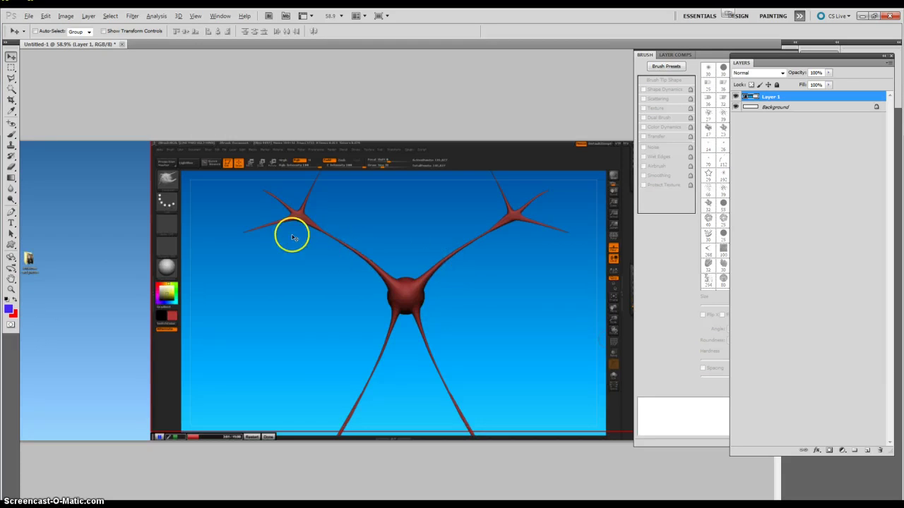
alt+scroll(293, 236, up, 1)
alt+scroll(375, 228, down, 1)
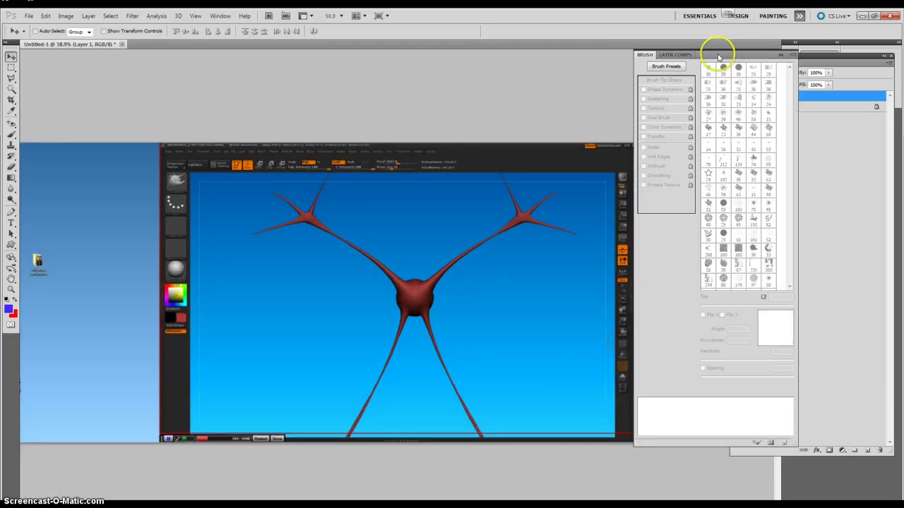
click(782, 50)
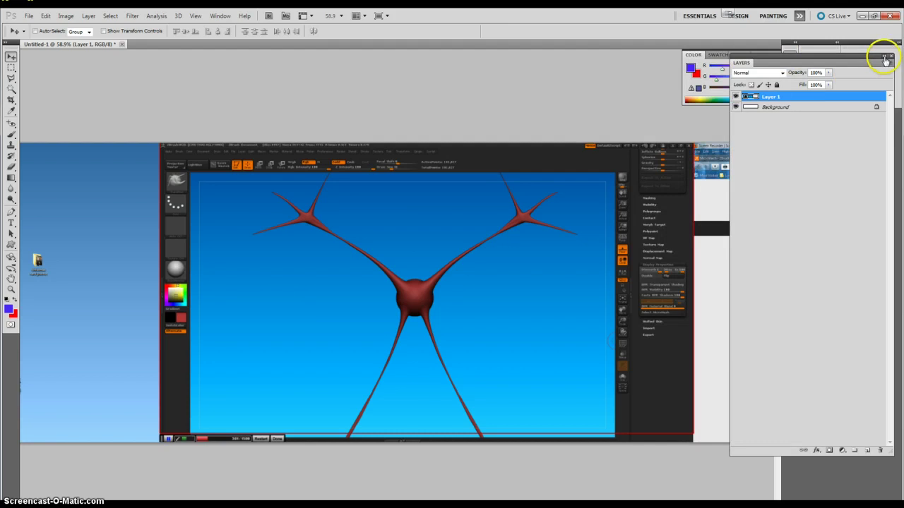
click(884, 55)
Draw a rectangular marquee around the ZBrush viewport in the screenshot
alt+scroll(497, 196, up, 1)
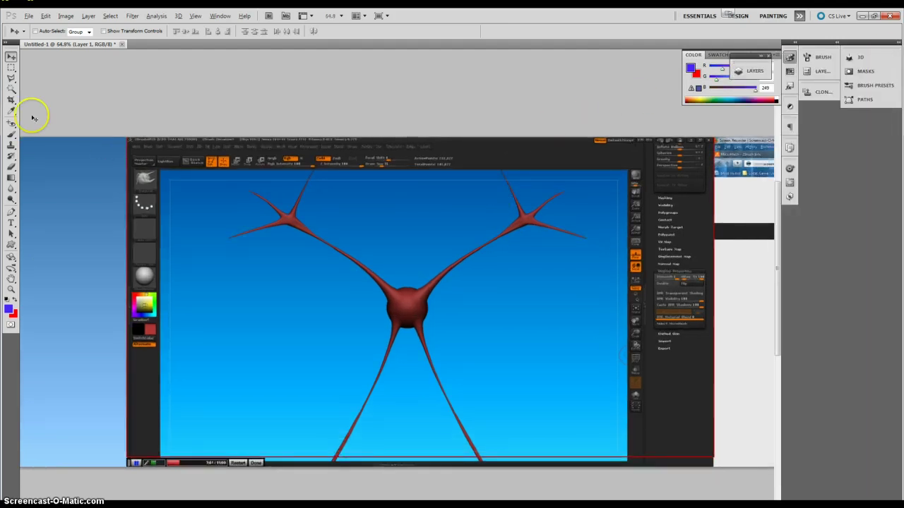
click(11, 67)
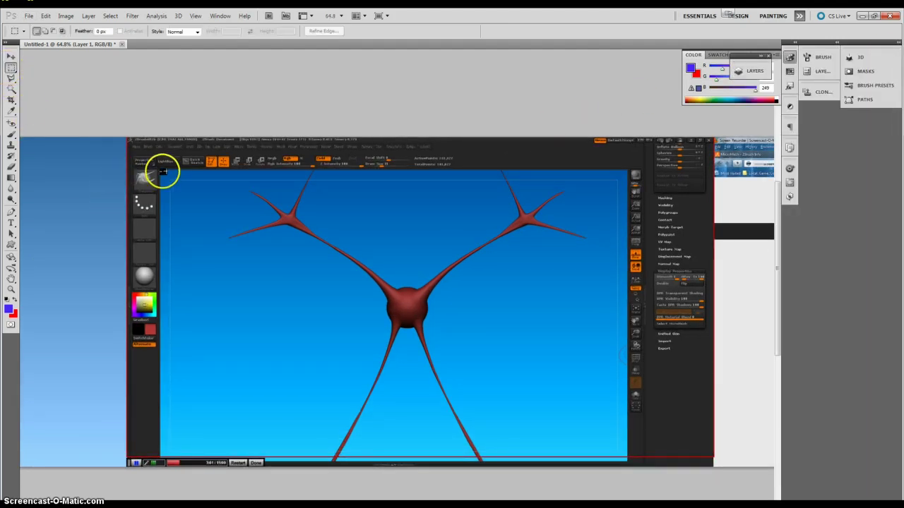
drag(161, 169, 629, 464)
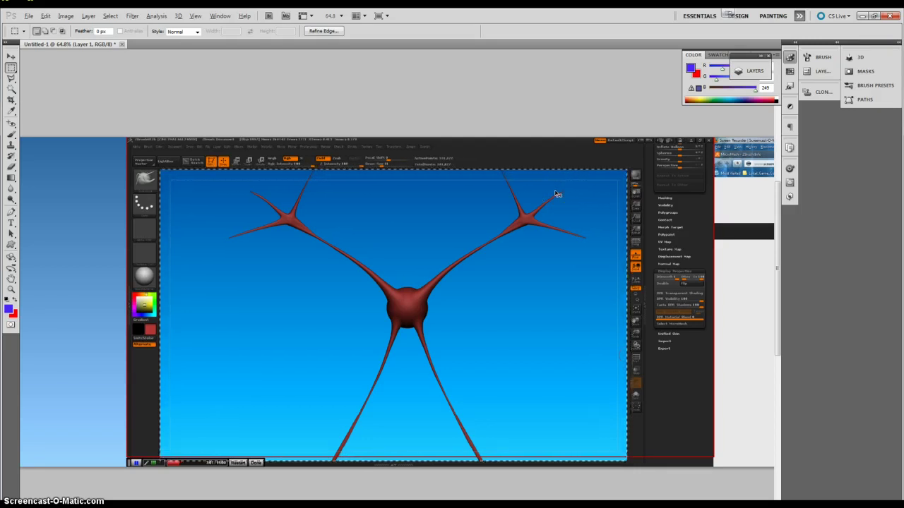
Copy the selected viewport and paste it into a new document
key(alt+f)
key(n)
key(Return)
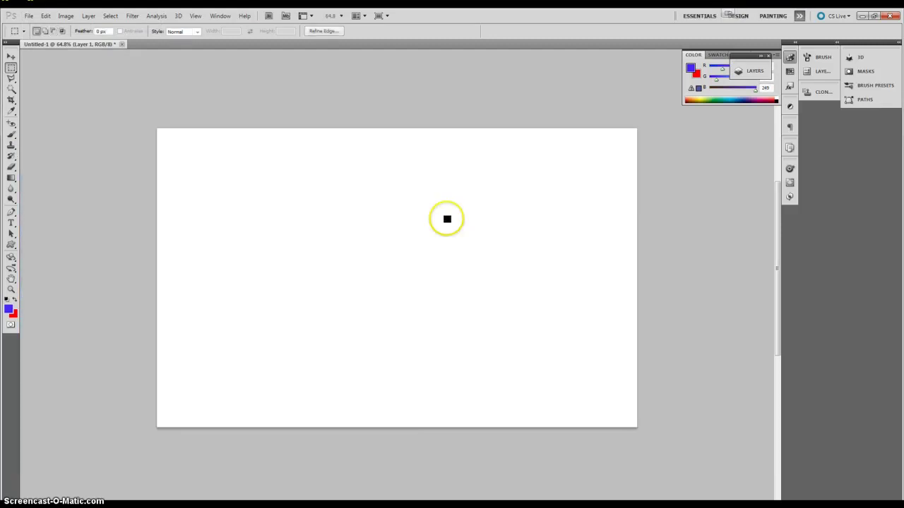
key(ctrl+v)
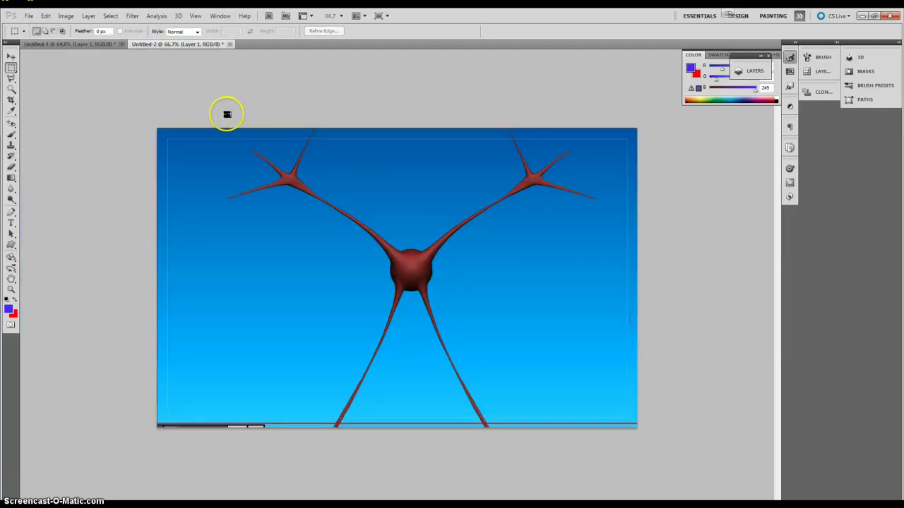
Zoom in and select a thin blue strip just above the top guide line
alt+scroll(197, 157, up, 2)
alt+scroll(191, 169, up, 2)
scroll(191, 159, up, 3)
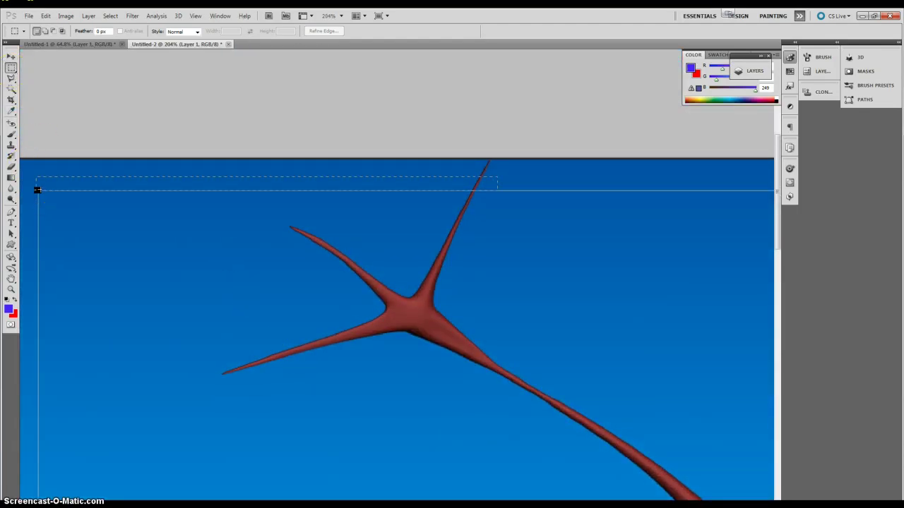
mouse_move(261, 210)
mouse_down()
mouse_move(774, 207)
mouse_move(346, 498)
mouse_up()
drag(38, 190, 400, 190)
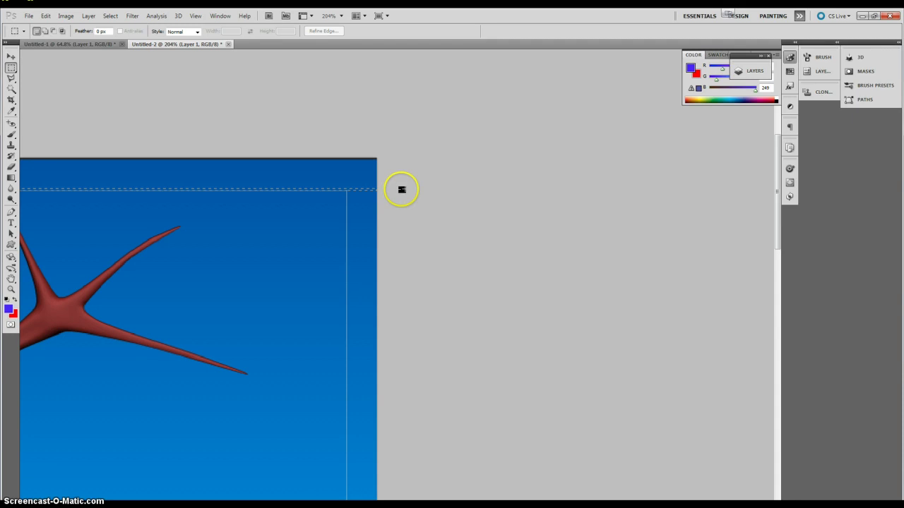
drag(400, 189, 426, 186)
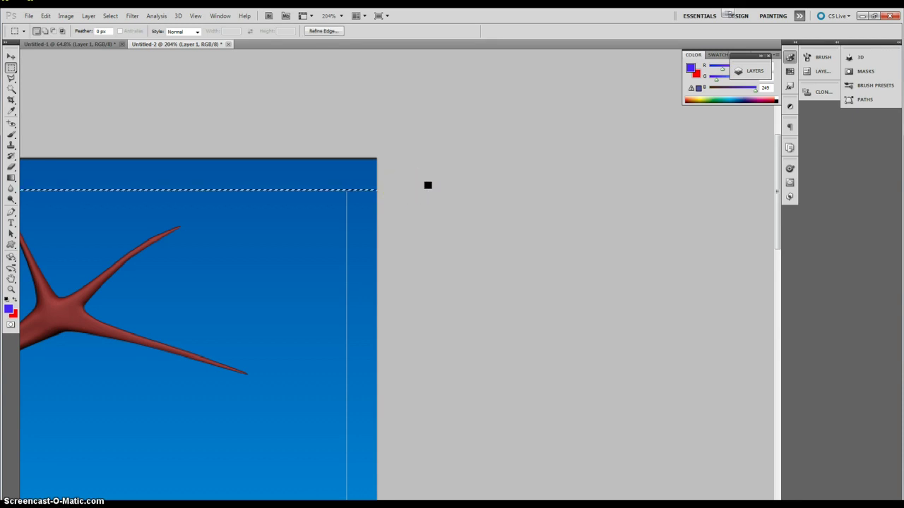
Duplicate the blue strip to a new layer and transform it over the guide line
key(ctrl+j)
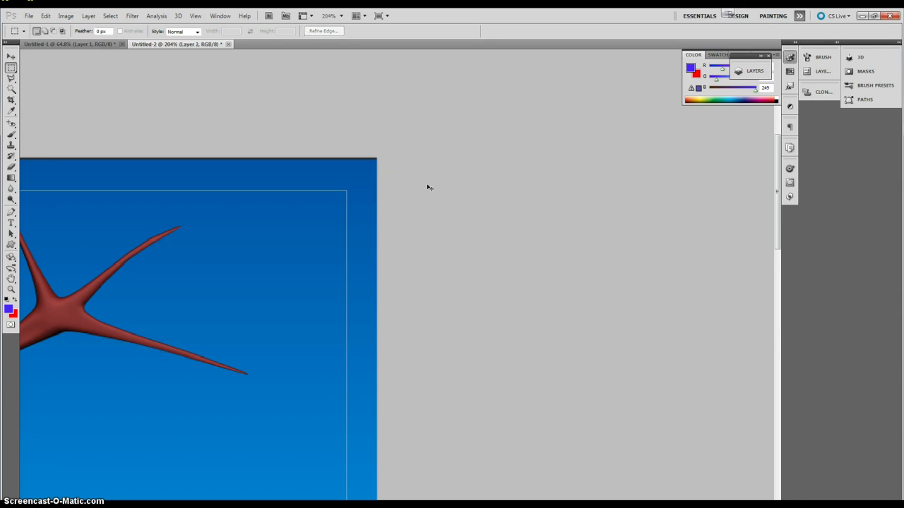
key(ctrl+t)
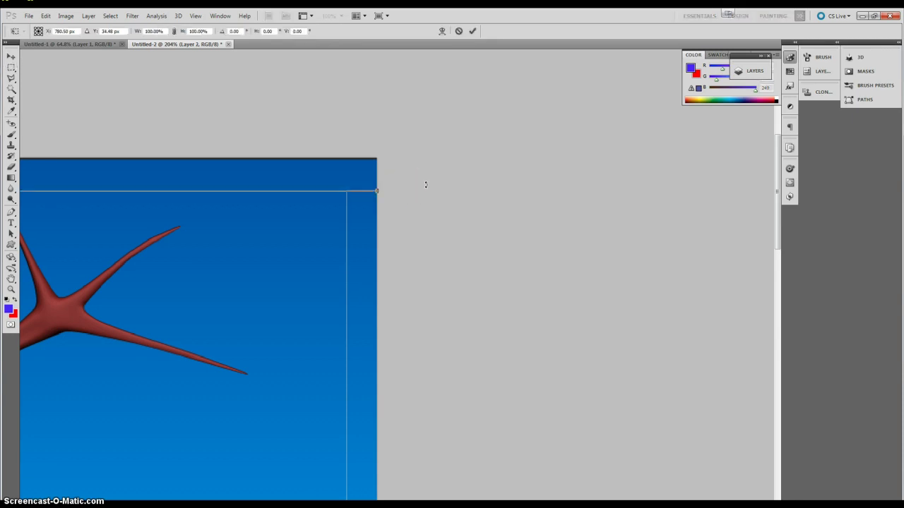
key(Return)
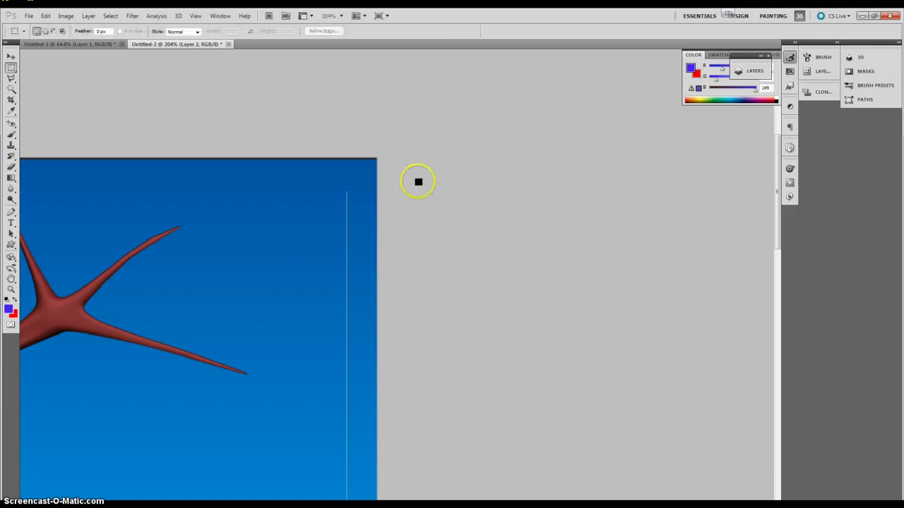
alt+scroll(369, 214, down, 4)
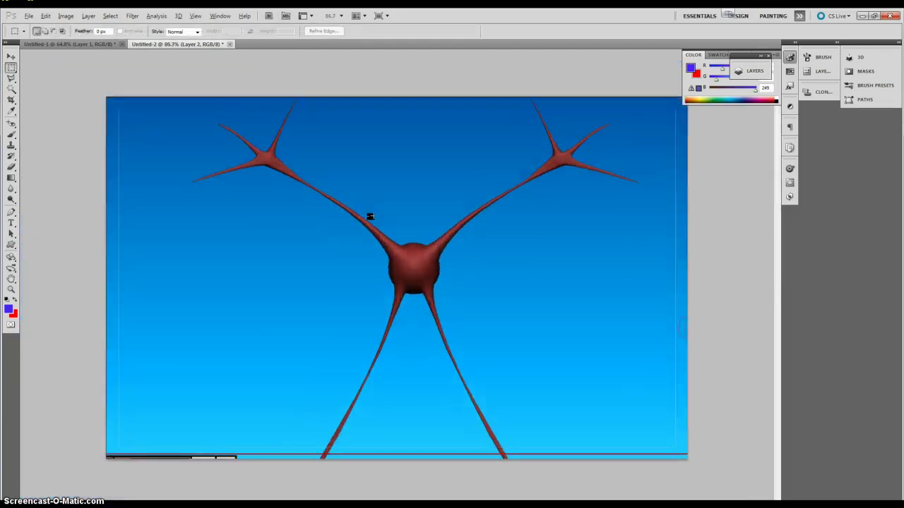
click(242, 71)
Turn the ZBrush sculpt to a new angle and exit Edit mode to hide the guide frame
key(Left)
click(863, 15)
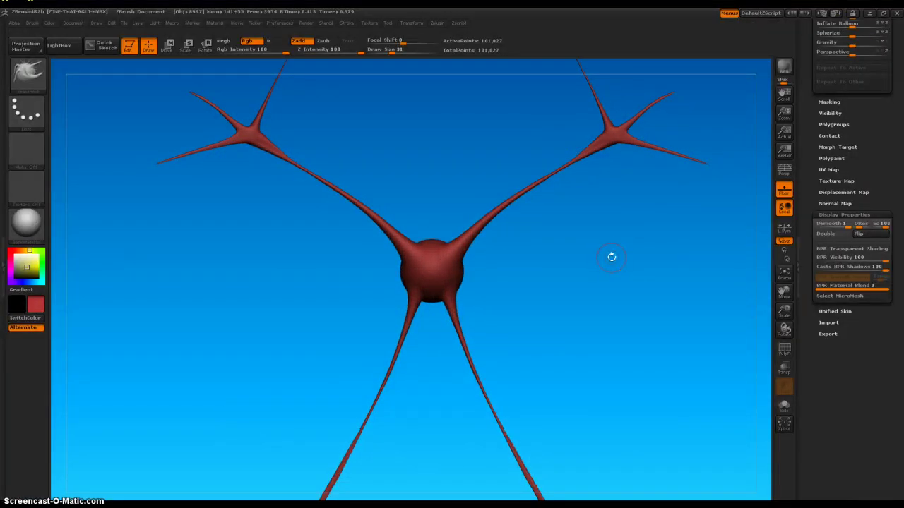
mouse_move(616, 234)
mouse_down()
mouse_move(610, 298)
mouse_move(585, 301)
mouse_move(549, 341)
mouse_up()
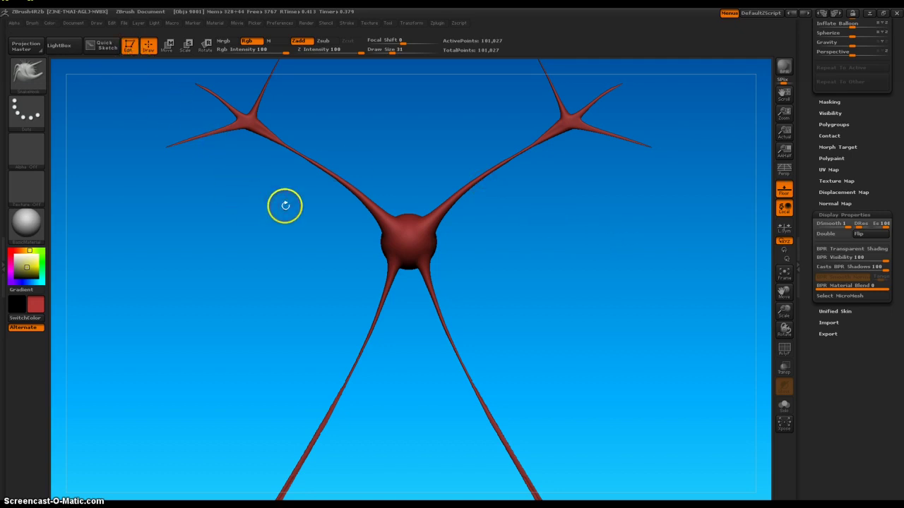
key(t)
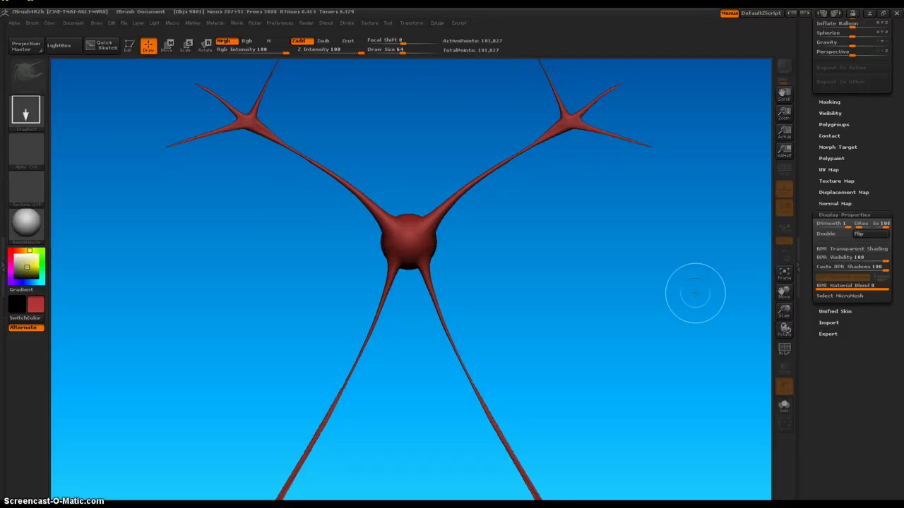
key(alt+Tab)
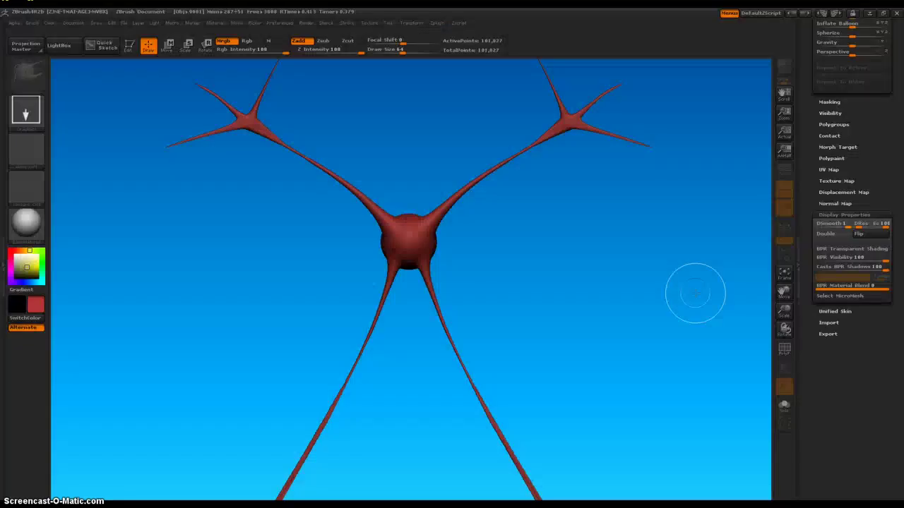
key(alt+Tab)
key(alt+Tab)
key(alt+Tab)
Paste the frameless capture as a new layer and shift it up-left to line up with the canvas
click(714, 285)
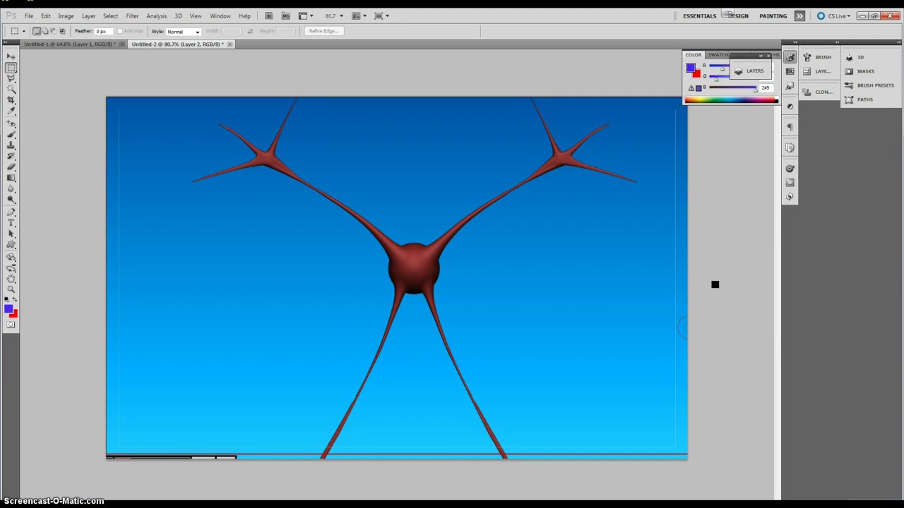
key(ctrl+v)
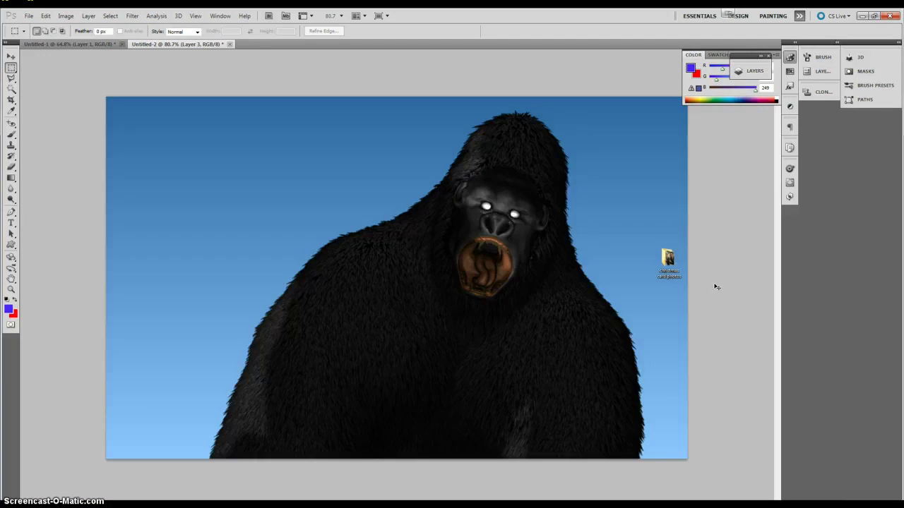
key(ctrl+t)
drag(659, 276, 620, 261)
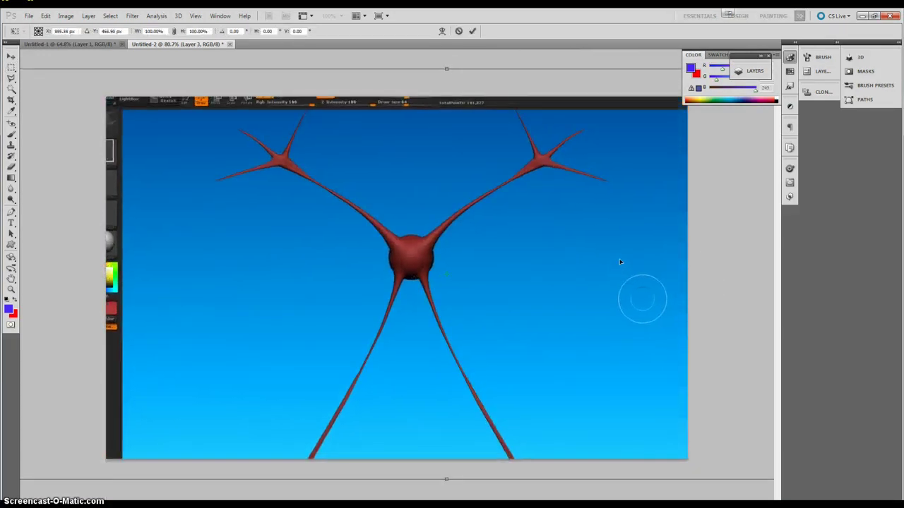
drag(642, 298, 626, 285)
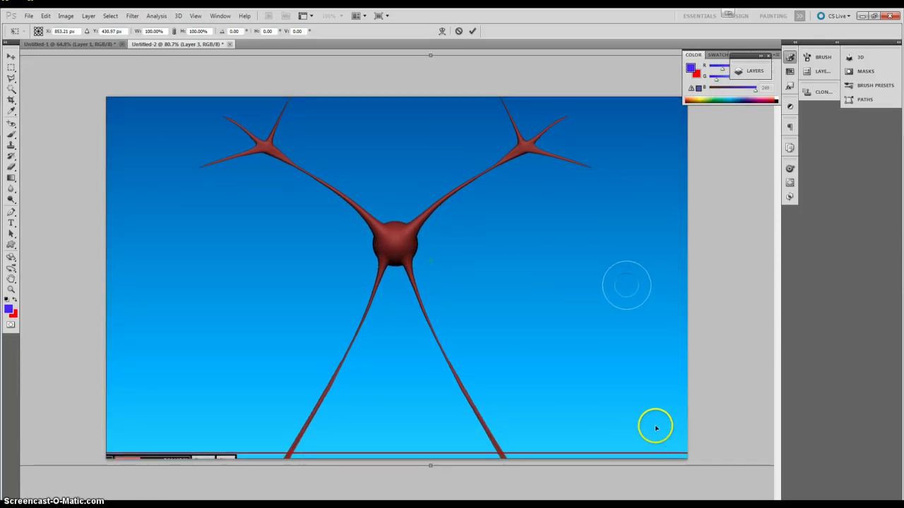
key(Return)
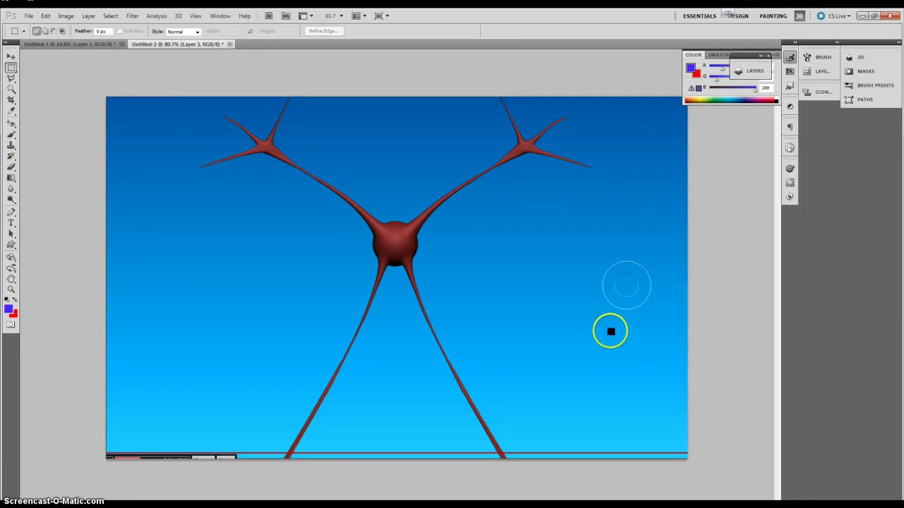
Copy a thin blue strip beside the brush ring onto its own layer and place it over the ring
click(505, 228)
click(410, 249)
click(408, 249)
click(550, 240)
drag(591, 252, 591, 330)
key(ctrl+j)
key(ctrl+t)
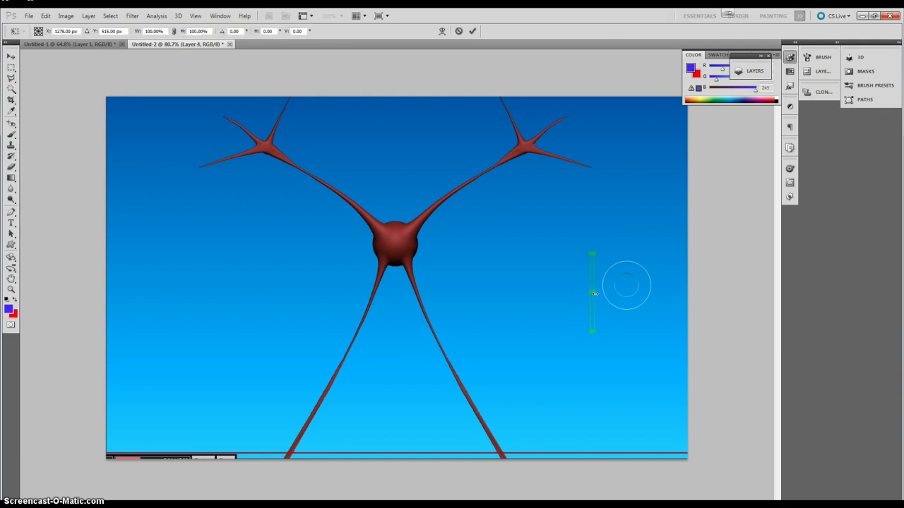
key(Return)
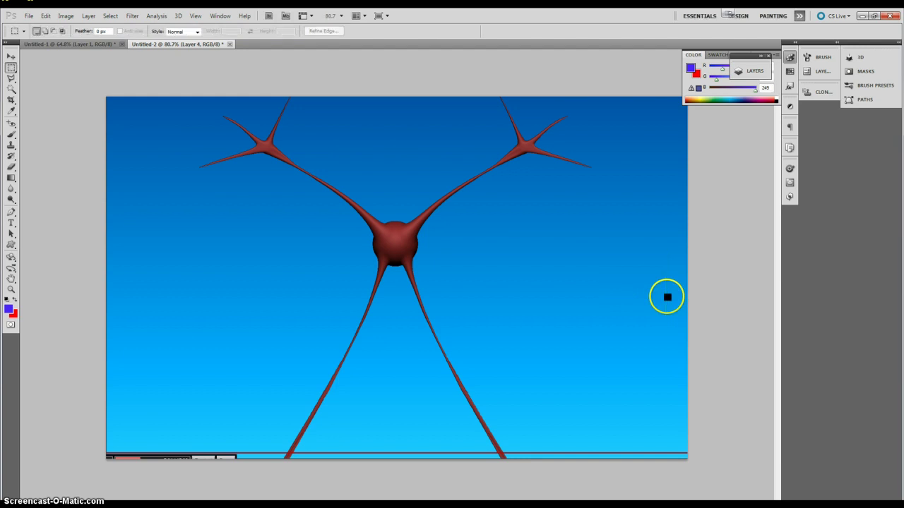
Make Layer 3 the active layer again
click(665, 249)
click(670, 249)
click(643, 239)
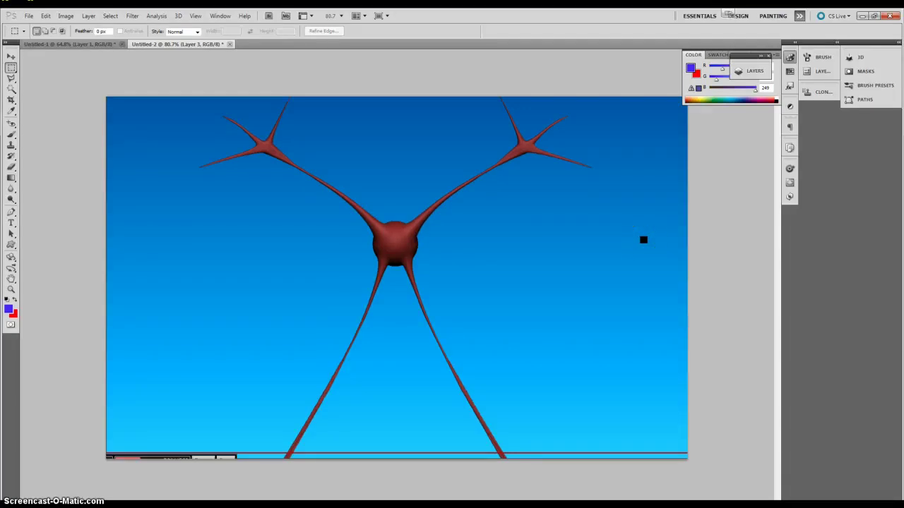